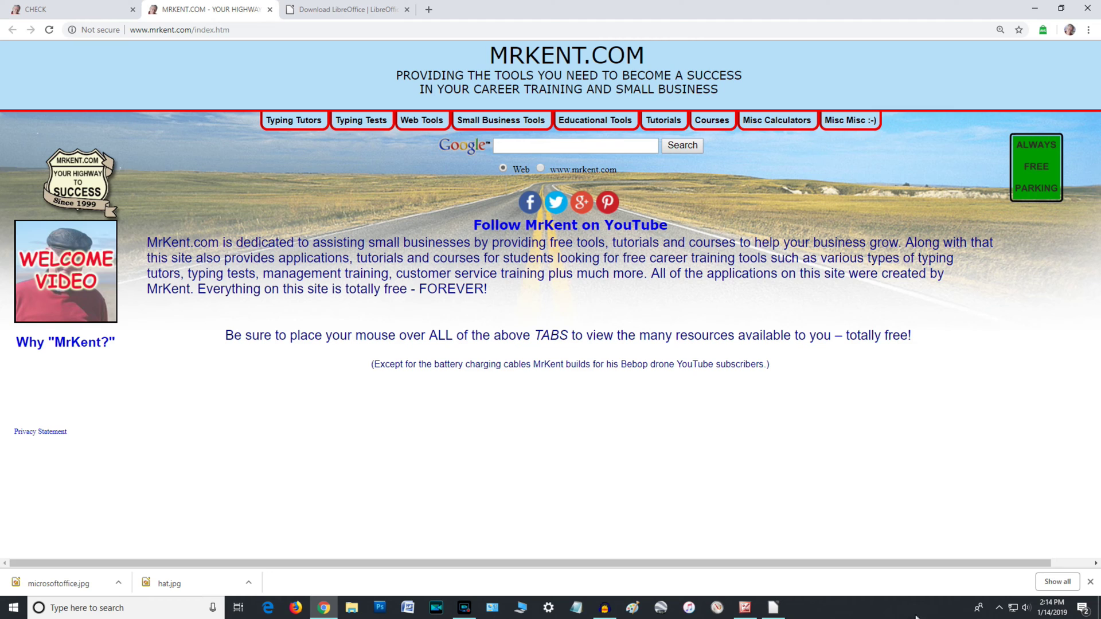
# Step: View the LibreOffice download page in the browser, clearing the downloads bar out of the way
pyautogui.click(1090, 583)
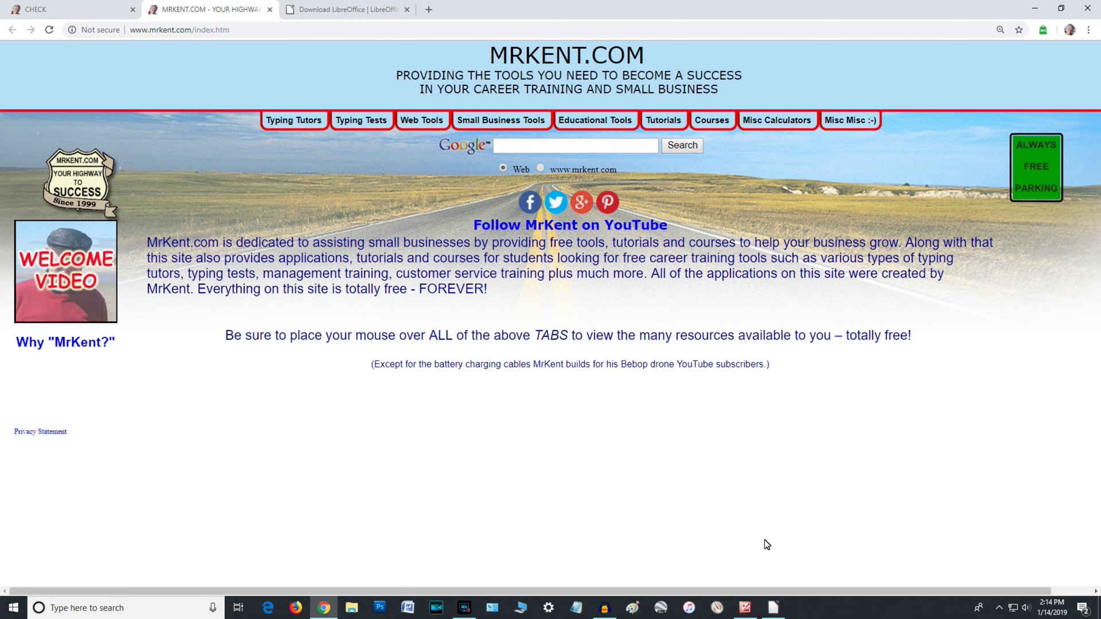
pyautogui.click(340, 10)
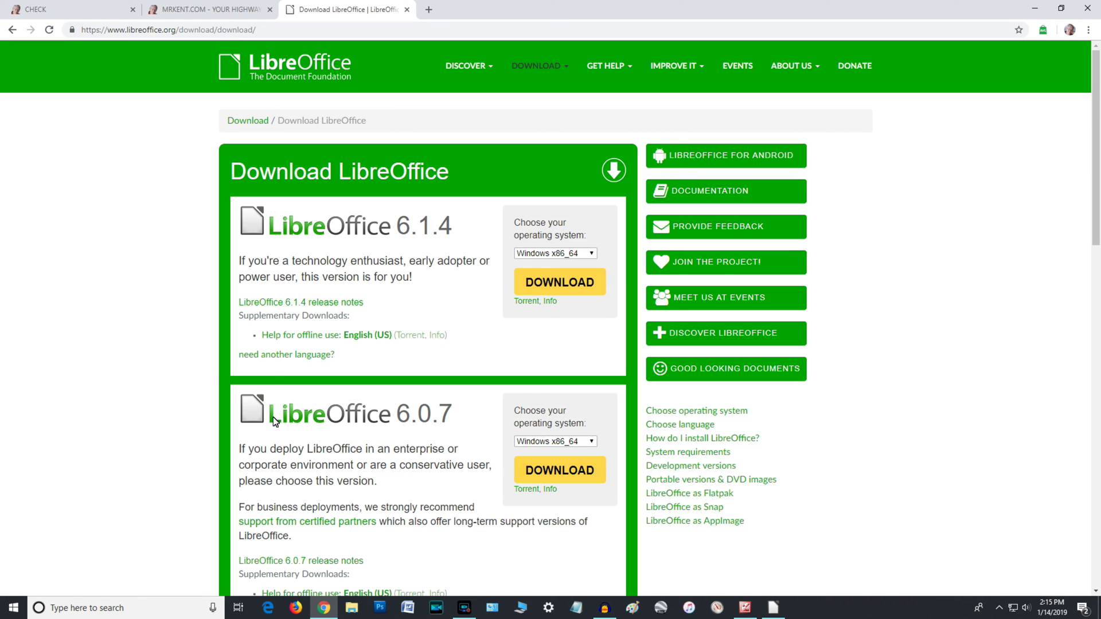
pyautogui.moveTo(273, 417)
pyautogui.mouseDown()
pyautogui.moveTo(342, 421)
pyautogui.moveTo(280, 434)
pyautogui.mouseUp()
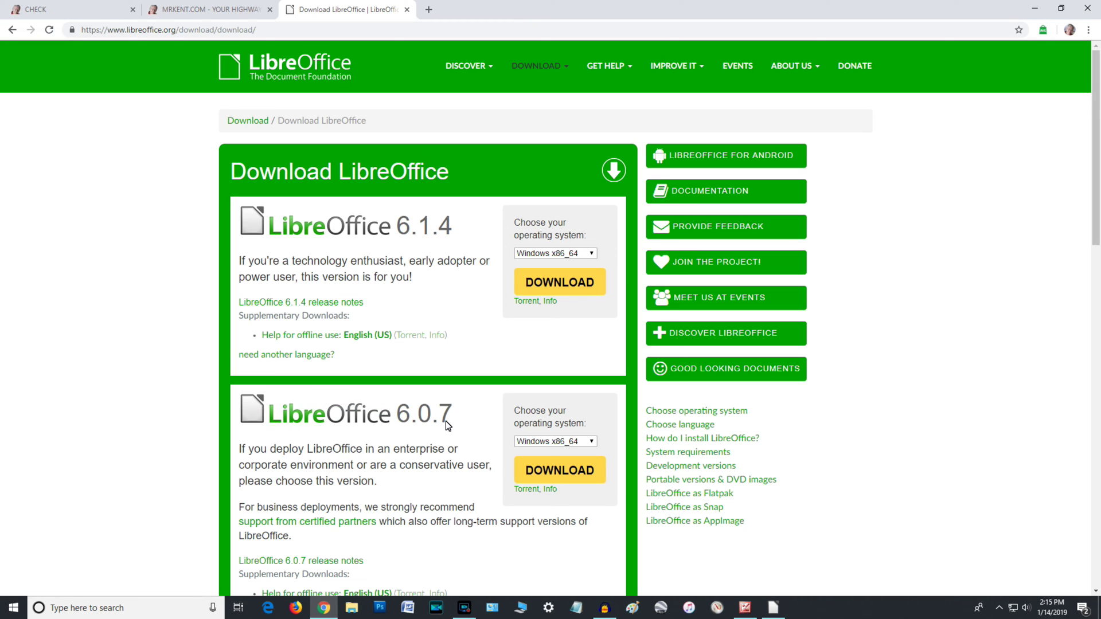
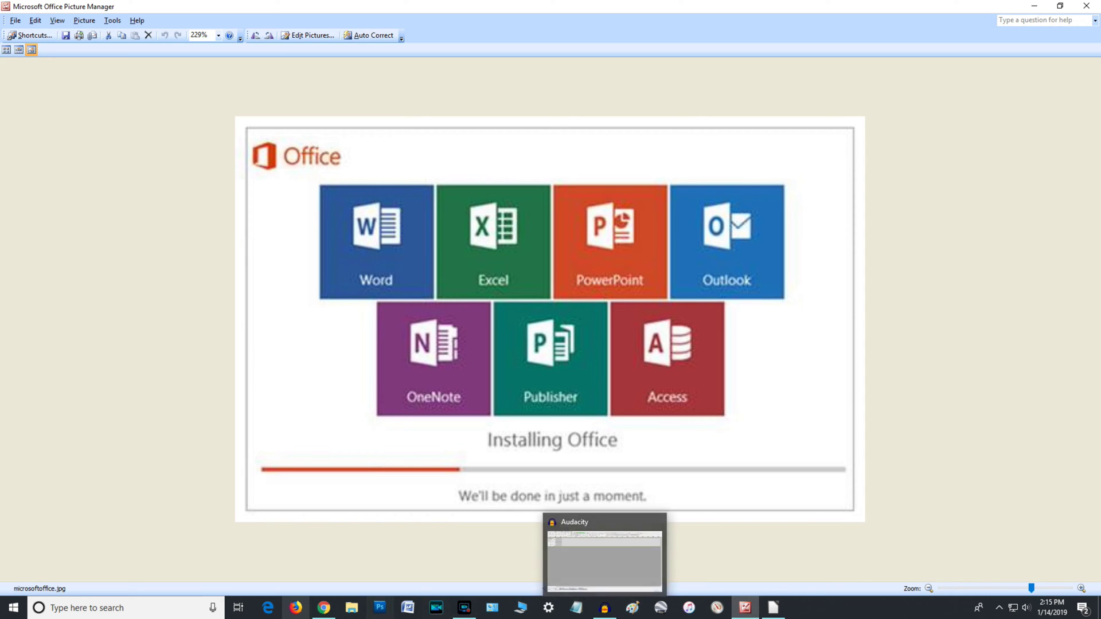
pyautogui.click(329, 610)
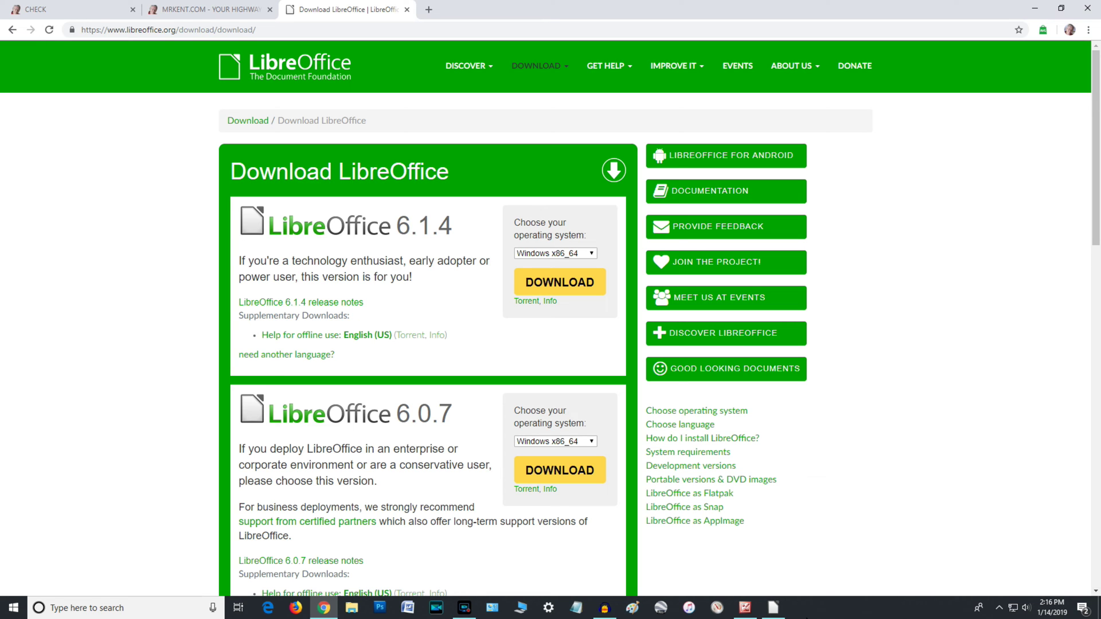
pyautogui.click(781, 613)
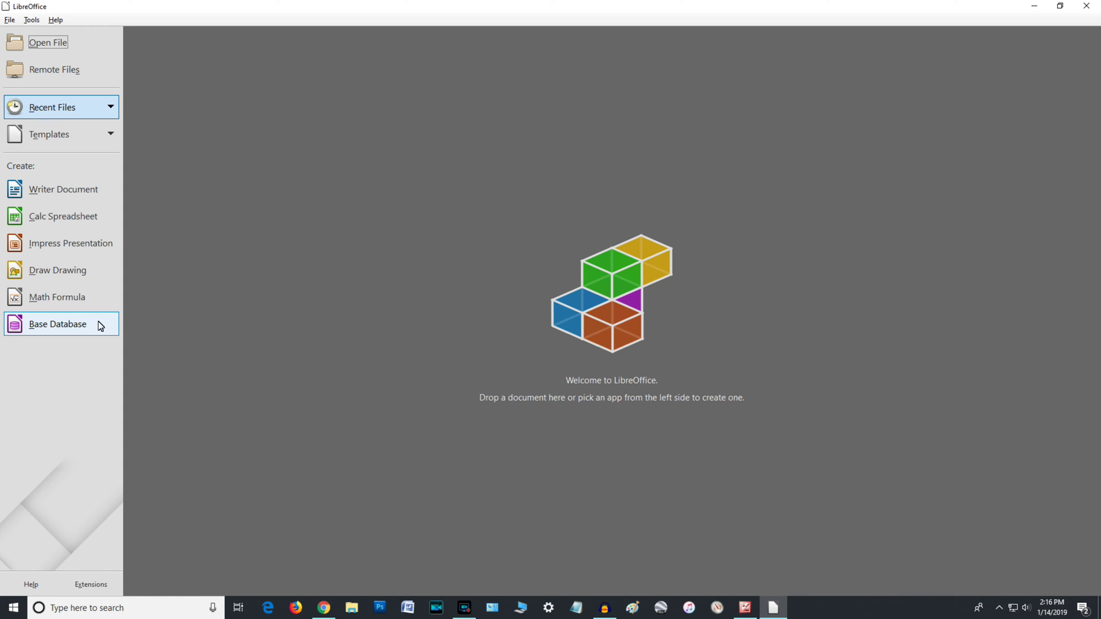
pyautogui.click(16, 195)
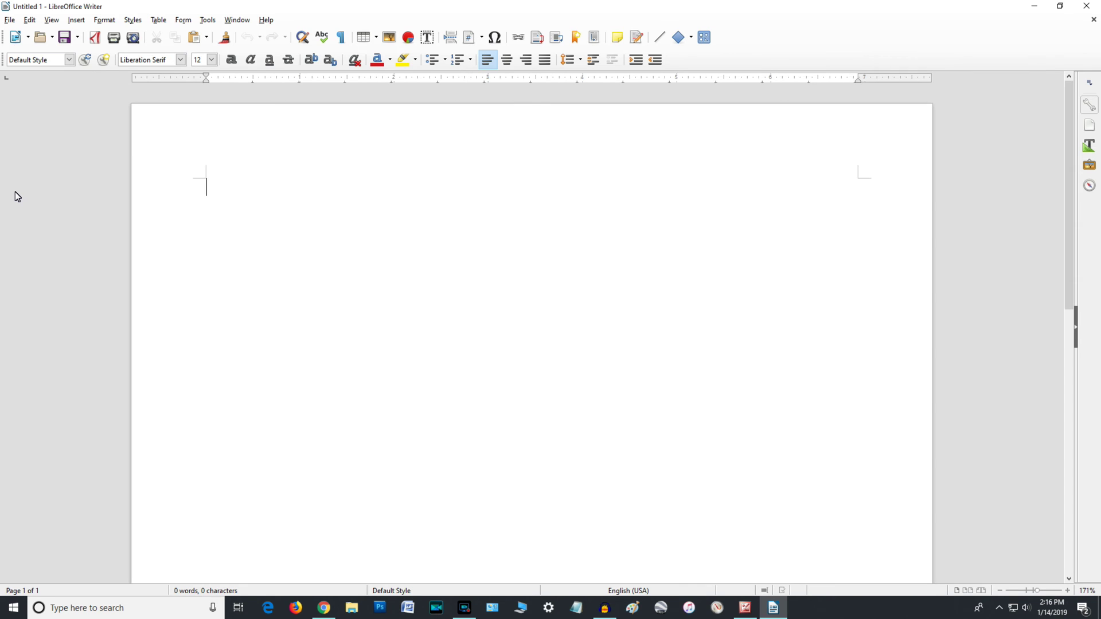
pyautogui.click(30, 38)
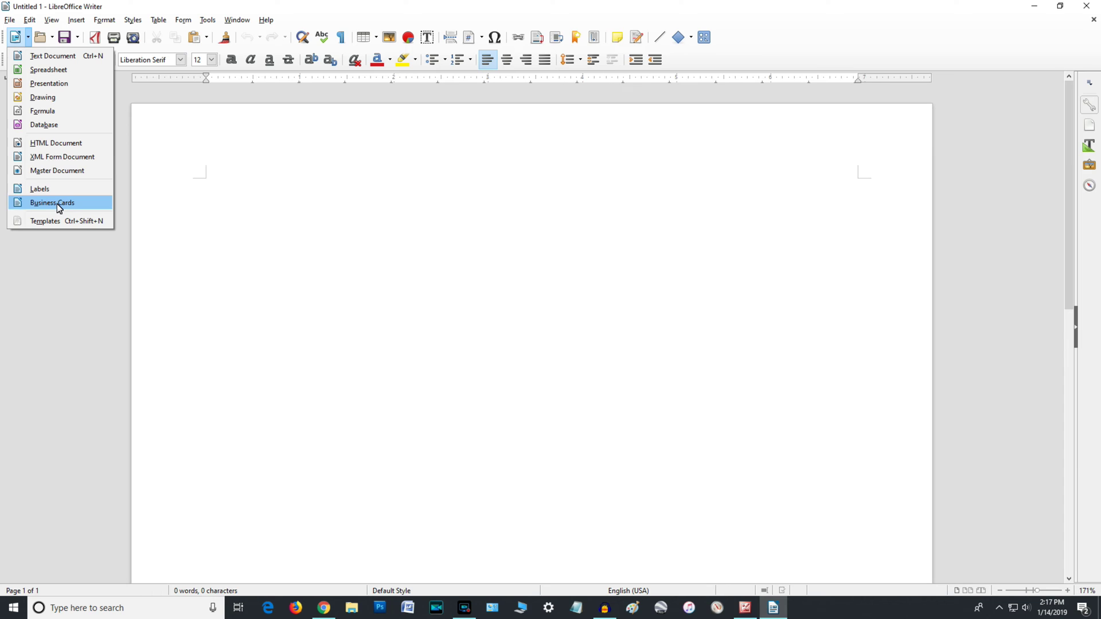
pyautogui.click(1090, 12)
pyautogui.click(1088, 11)
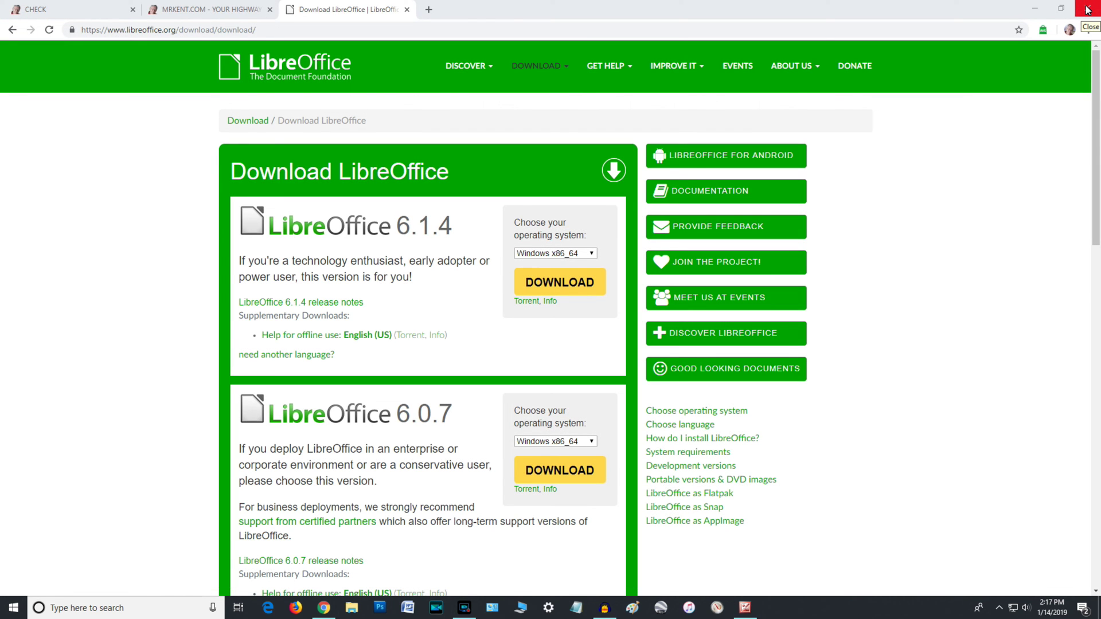
pyautogui.click(1088, 9)
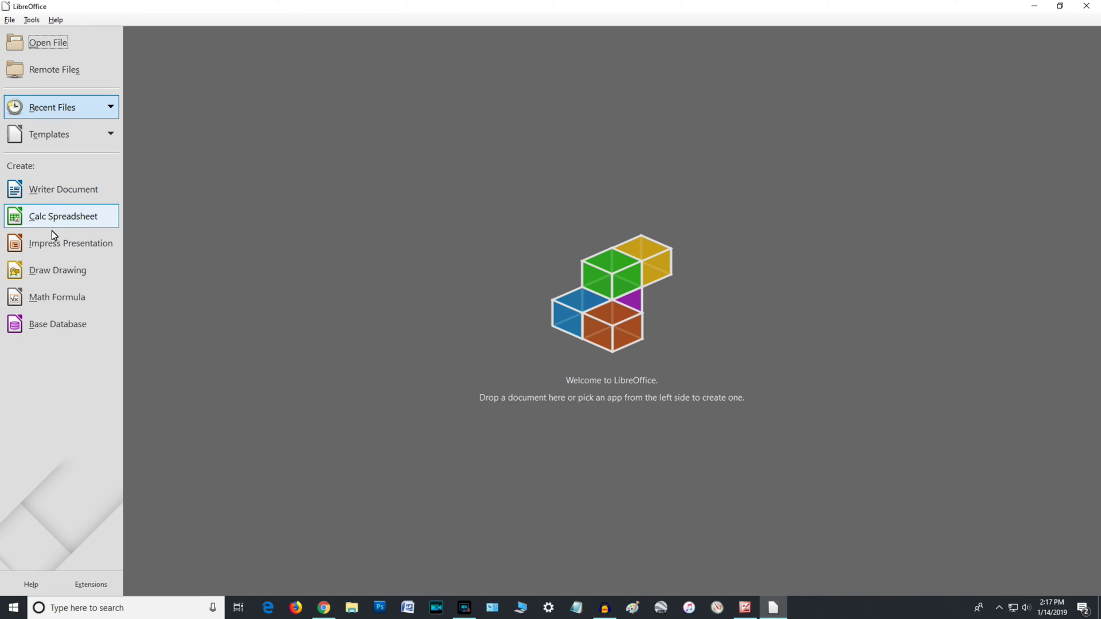
# Step: Create a new Draw drawing and open the business card setup from it
pyautogui.click(58, 274)
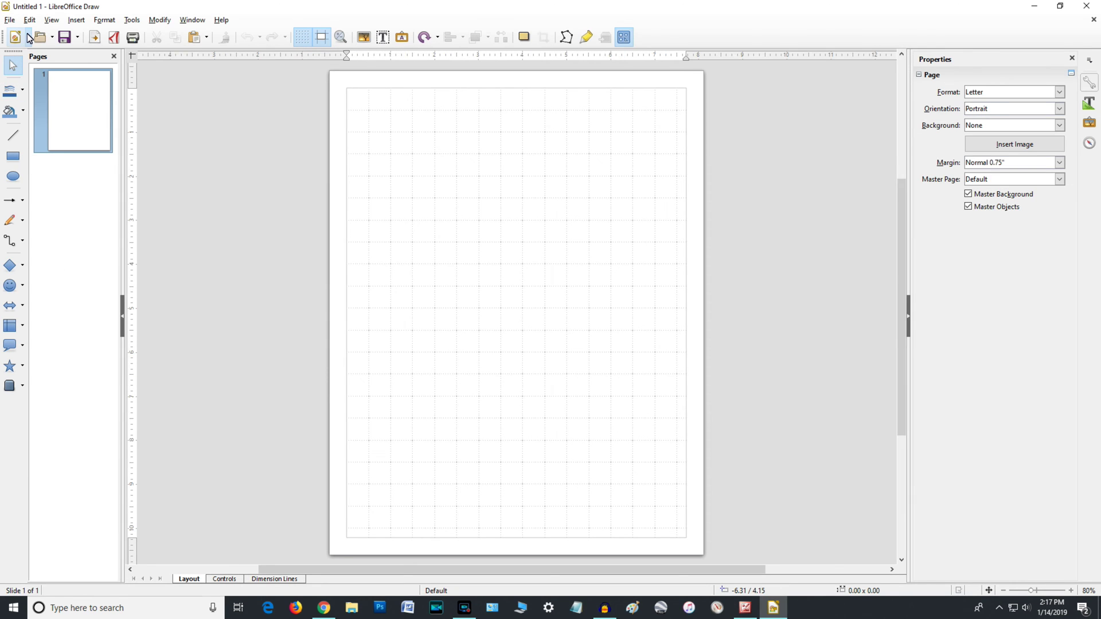
pyautogui.click(28, 37)
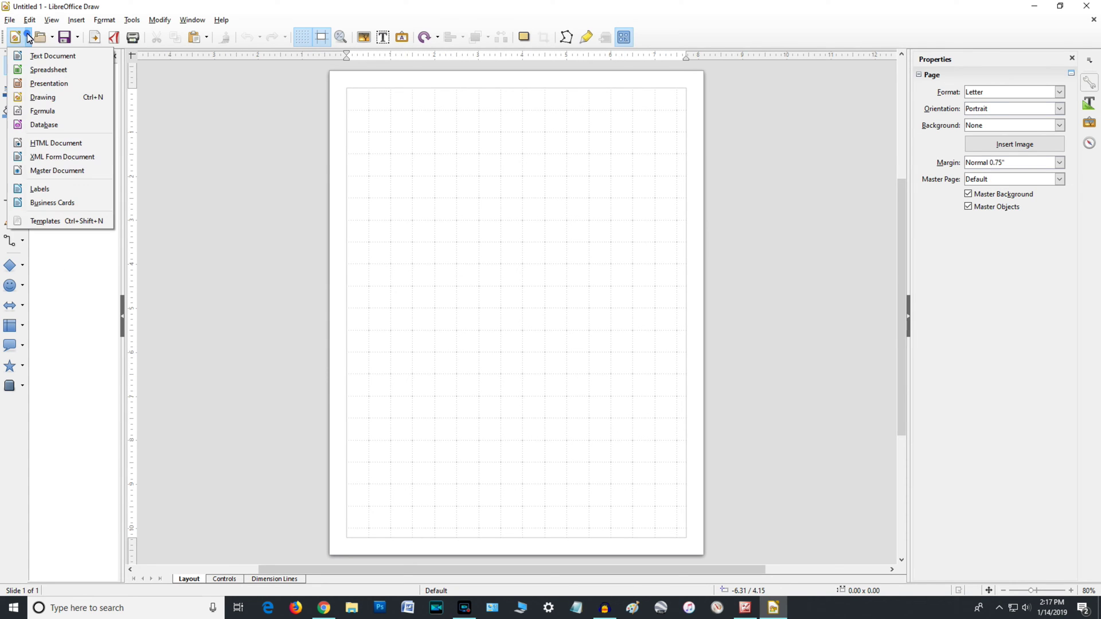
pyautogui.click(56, 203)
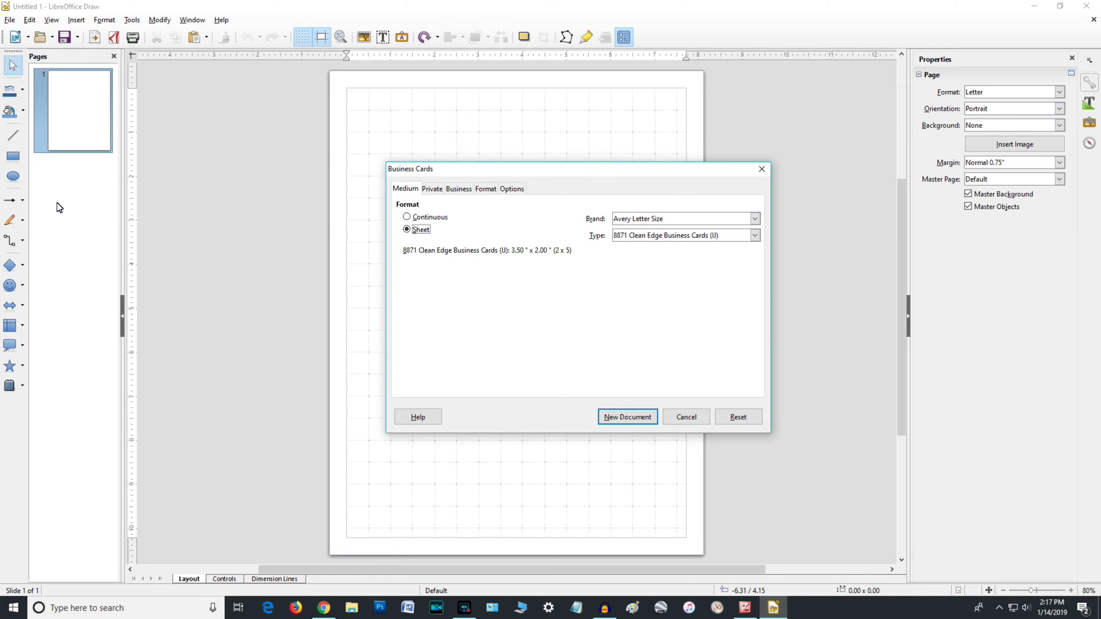
# Step: Create a business card document with the Avery Letter Size brand and the 8871 Clean Edge Business Cards type
pyautogui.click(756, 219)
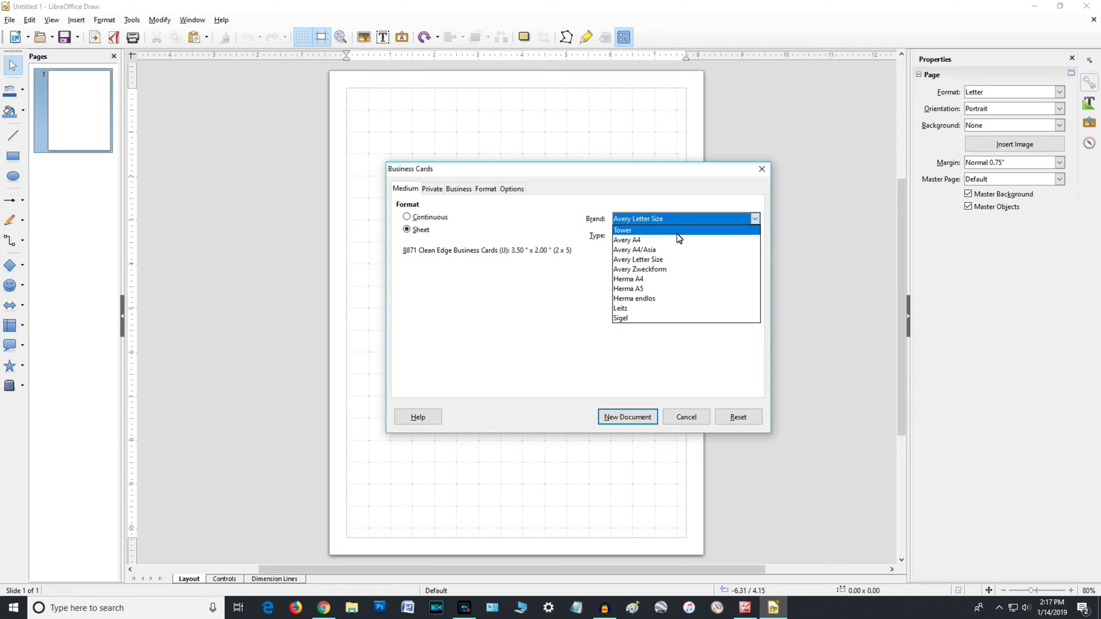
pyautogui.click(649, 259)
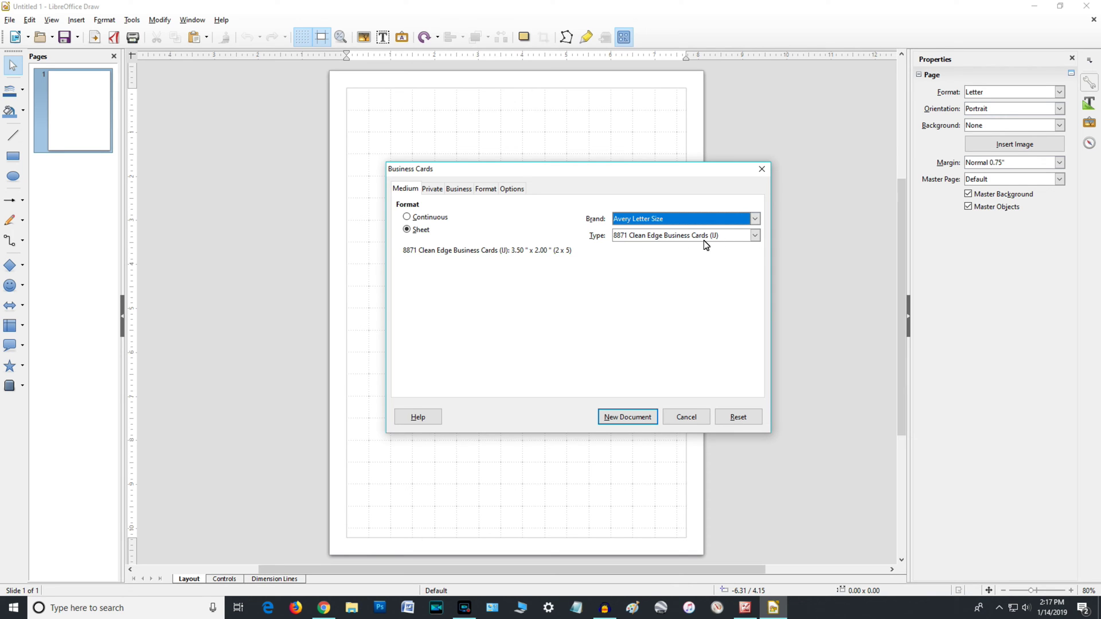
pyautogui.click(755, 235)
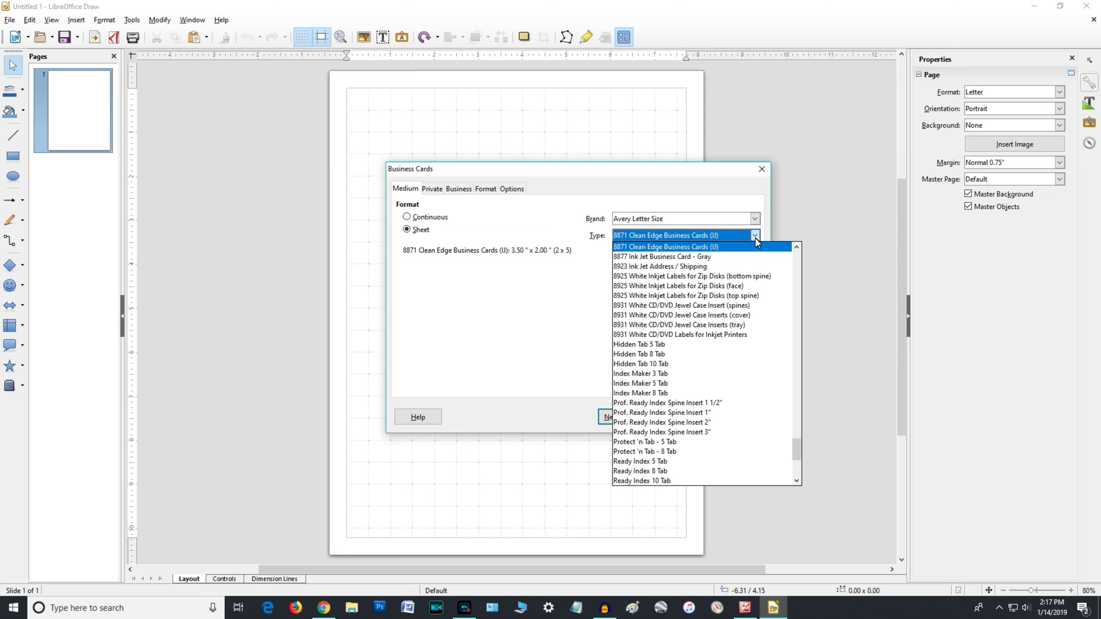
pyautogui.click(699, 247)
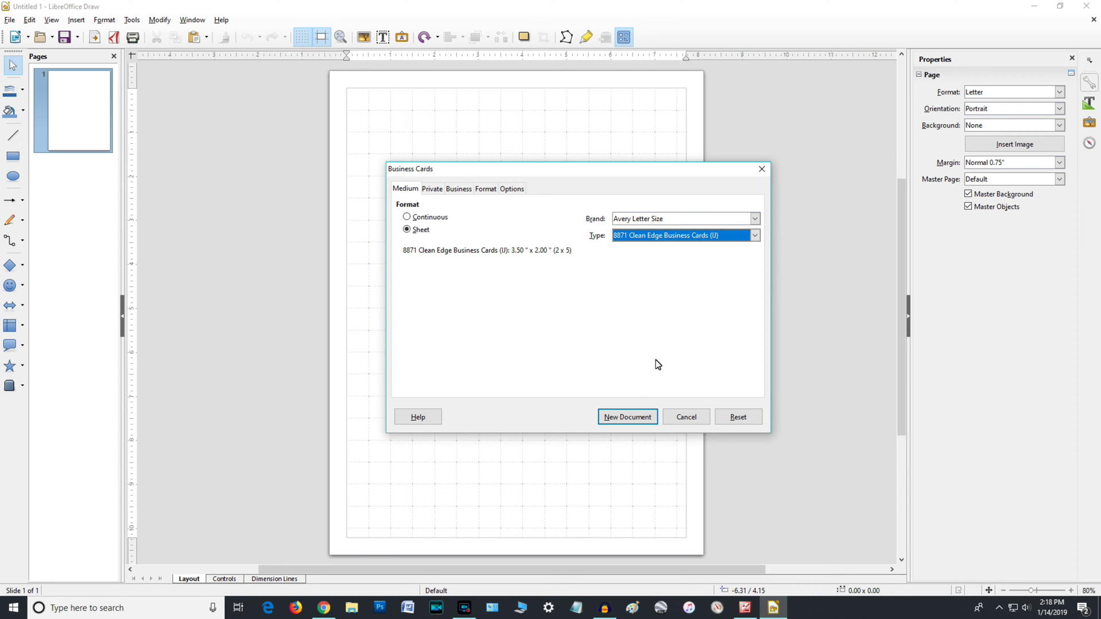
pyautogui.click(625, 417)
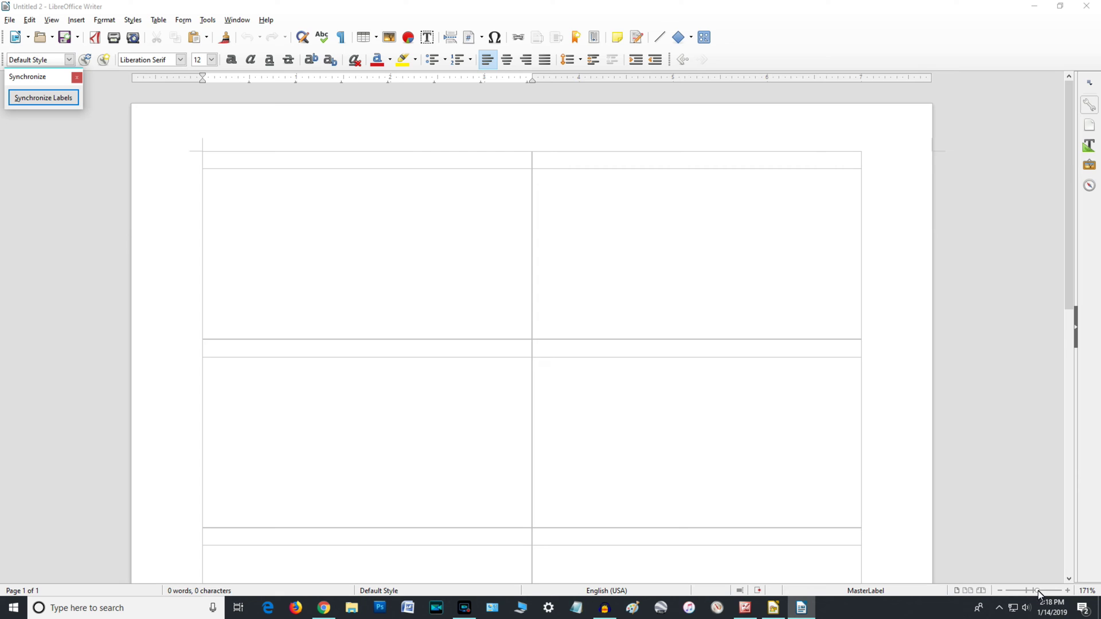
# Step: Insert the image hat.jpg from the Desktop into the first business card
pyautogui.moveTo(1037, 589)
pyautogui.mouseDown()
pyautogui.moveTo(1026, 591)
pyautogui.moveTo(1044, 590)
pyautogui.mouseUp()
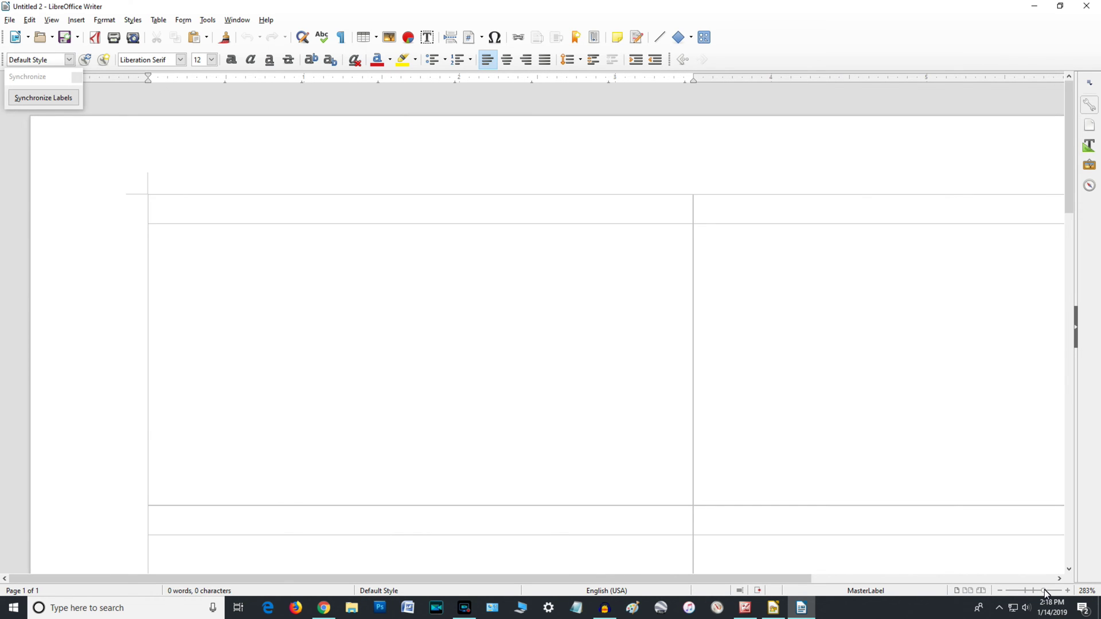
pyautogui.moveTo(1043, 589); pyautogui.dragTo(1043, 589)
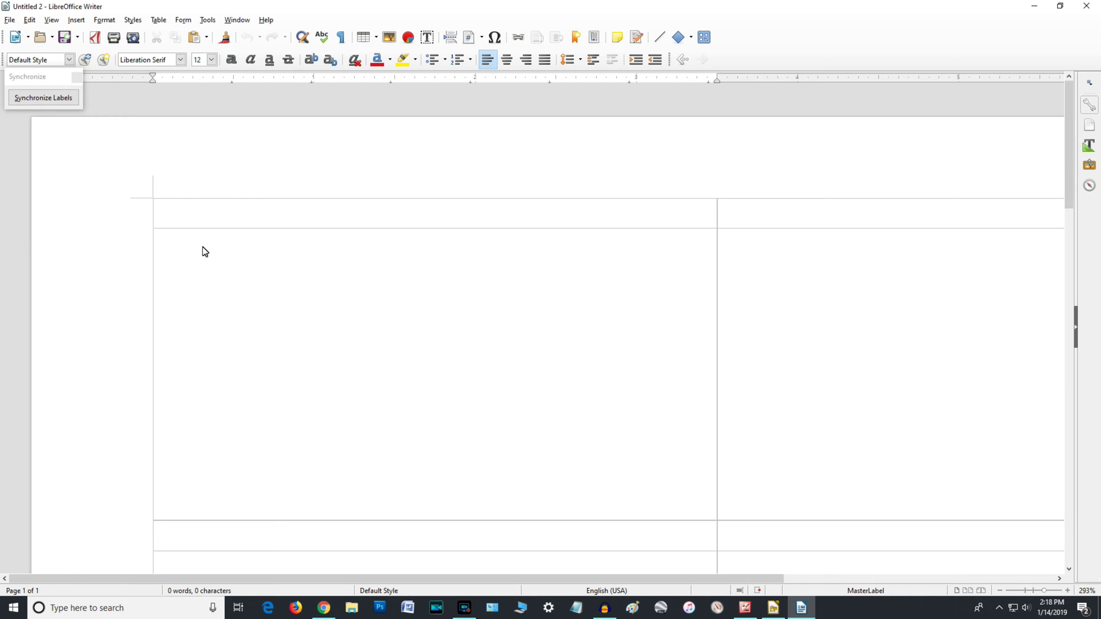
pyautogui.click(77, 23)
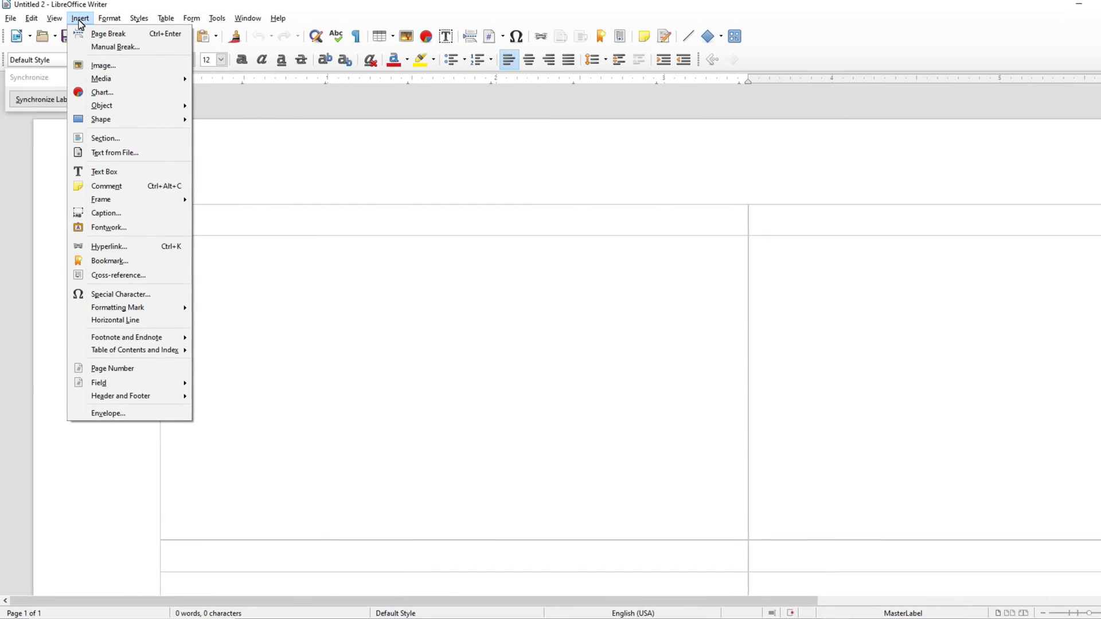
pyautogui.click(108, 67)
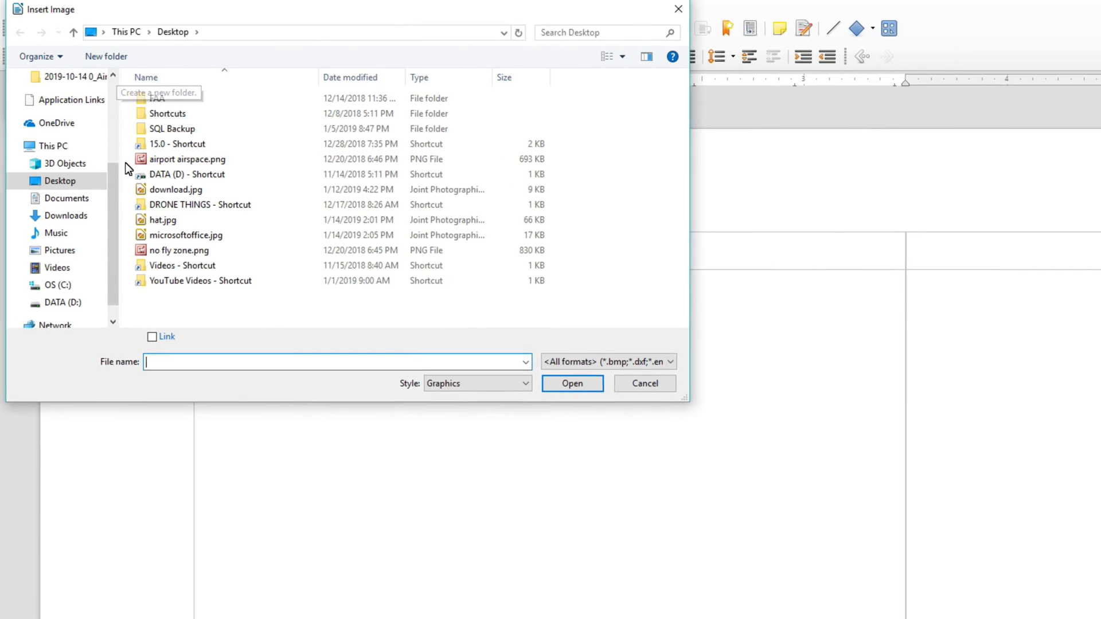
pyautogui.doubleClick(156, 228)
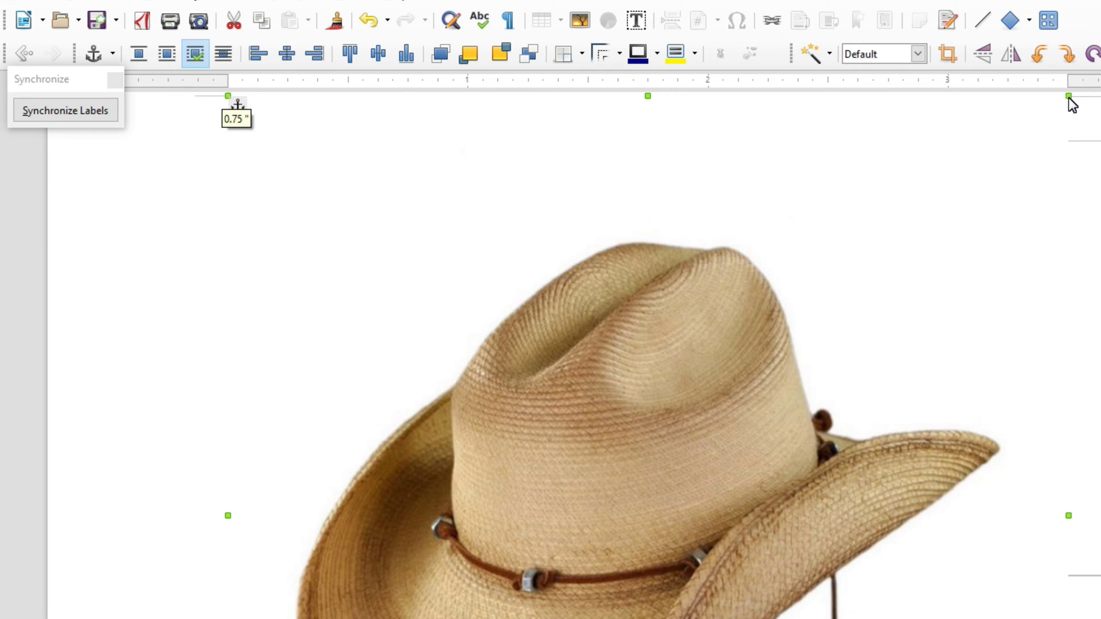
# Step: Shrink the hat image to about 1.4 inches square and place it in the left half of the first card
pyautogui.moveTo(1069, 97); pyautogui.dragTo(538, 618)
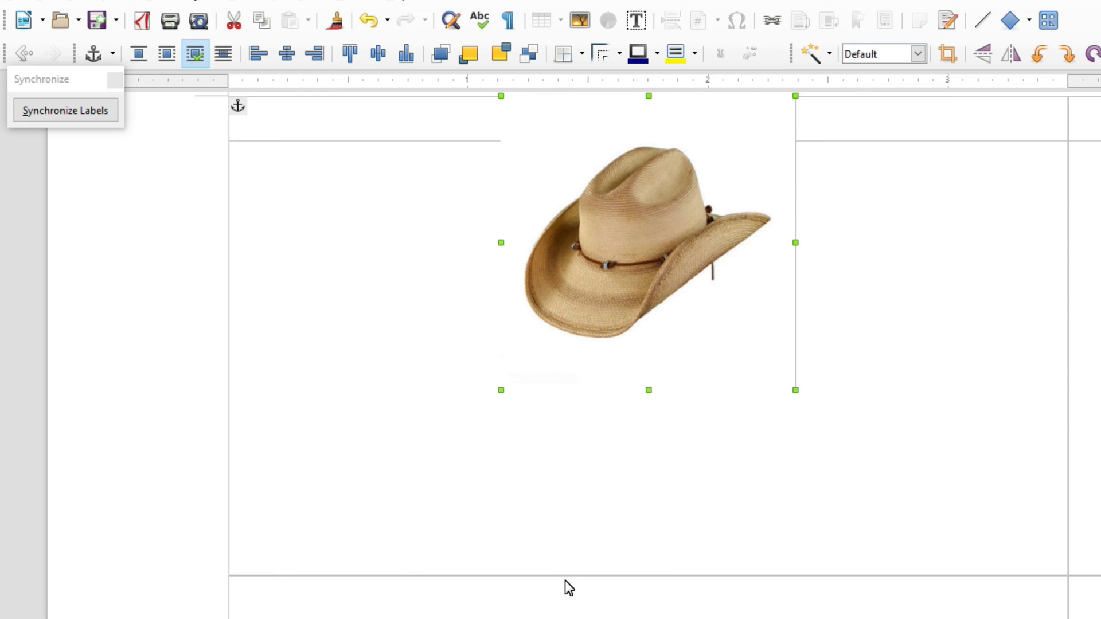
pyautogui.moveTo(649, 236); pyautogui.dragTo(393, 319)
pyautogui.moveTo(540, 474); pyautogui.dragTo(583, 516)
pyautogui.moveTo(443, 387); pyautogui.dragTo(458, 394)
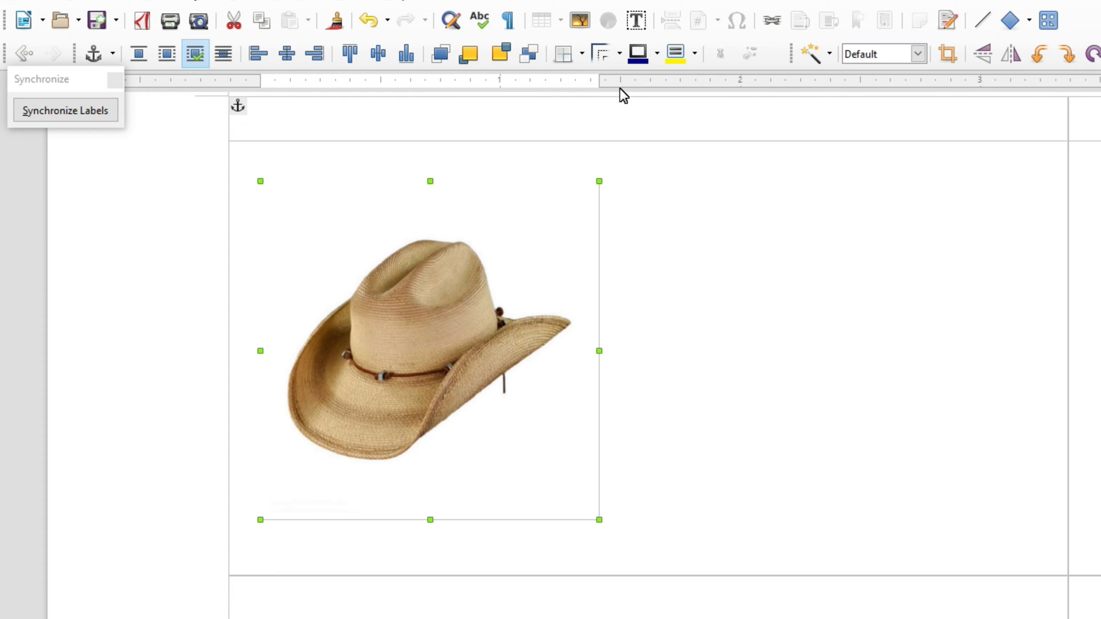
# Step: Add a text box about 1.9 inches wide beside the hat's upper edge, containing the horizontally centered text "COWBOY HATS"
pyautogui.click(638, 22)
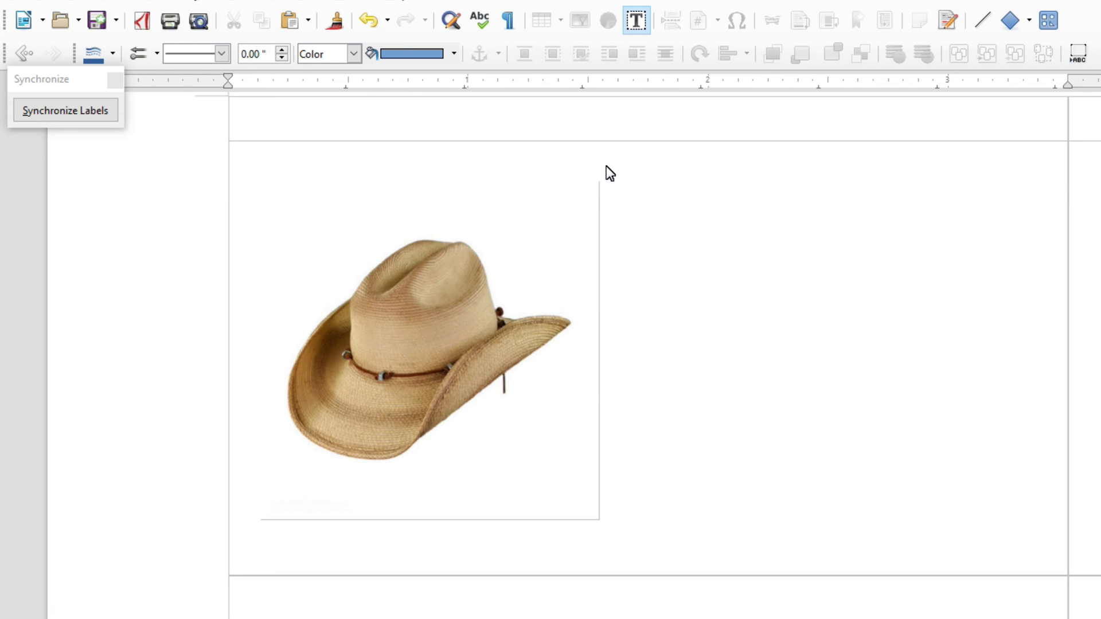
pyautogui.moveTo(607, 159); pyautogui.dragTo(1047, 239)
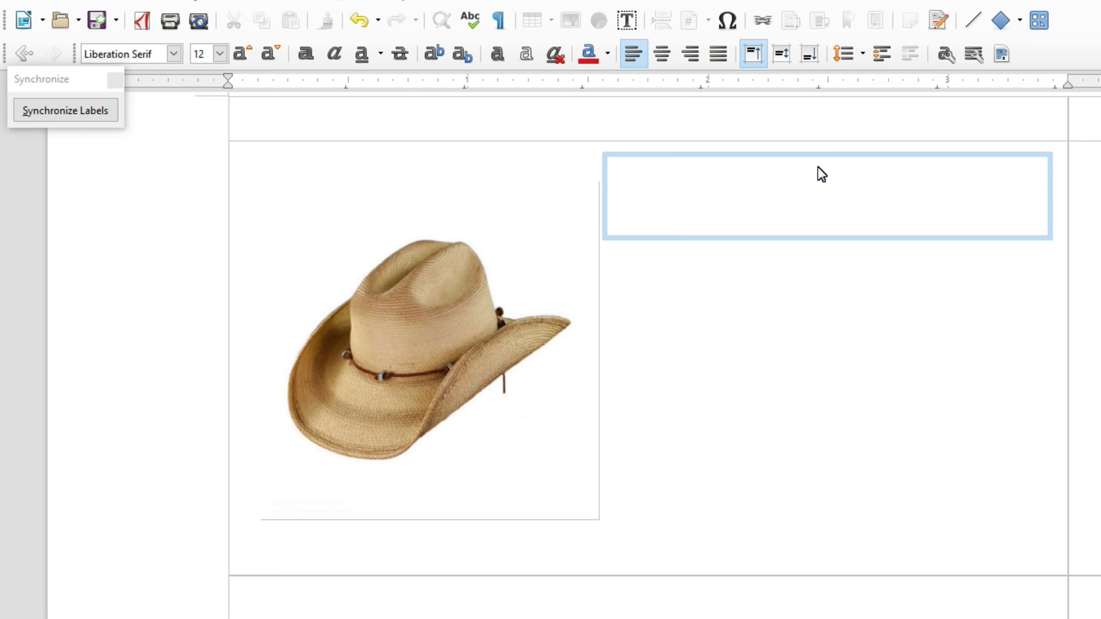
pyautogui.write('COWBOY')
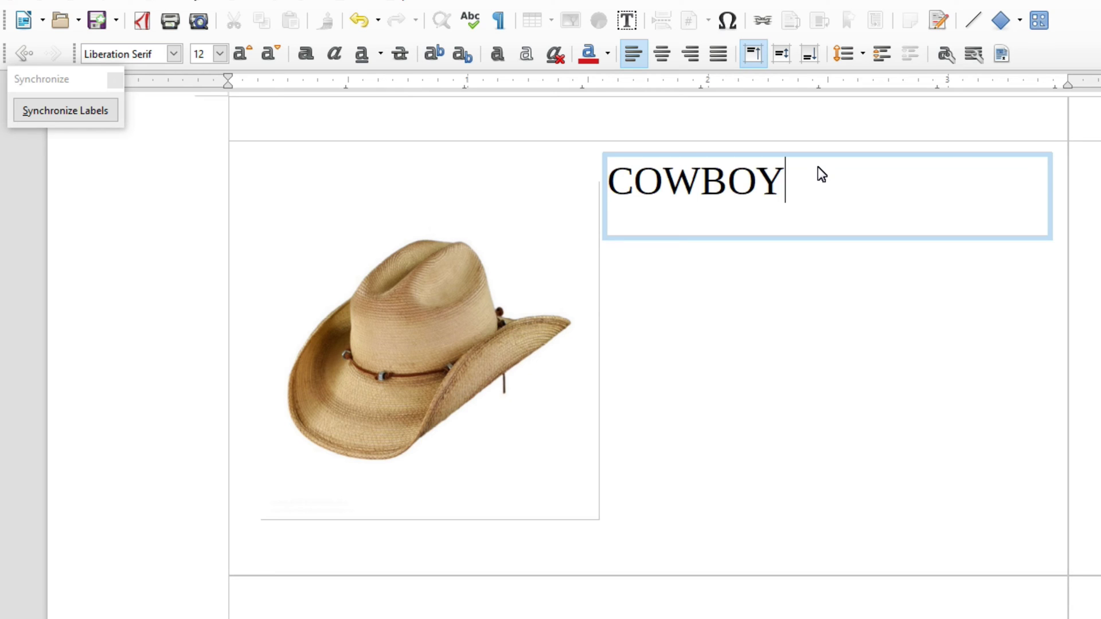
pyautogui.write(' HATS')
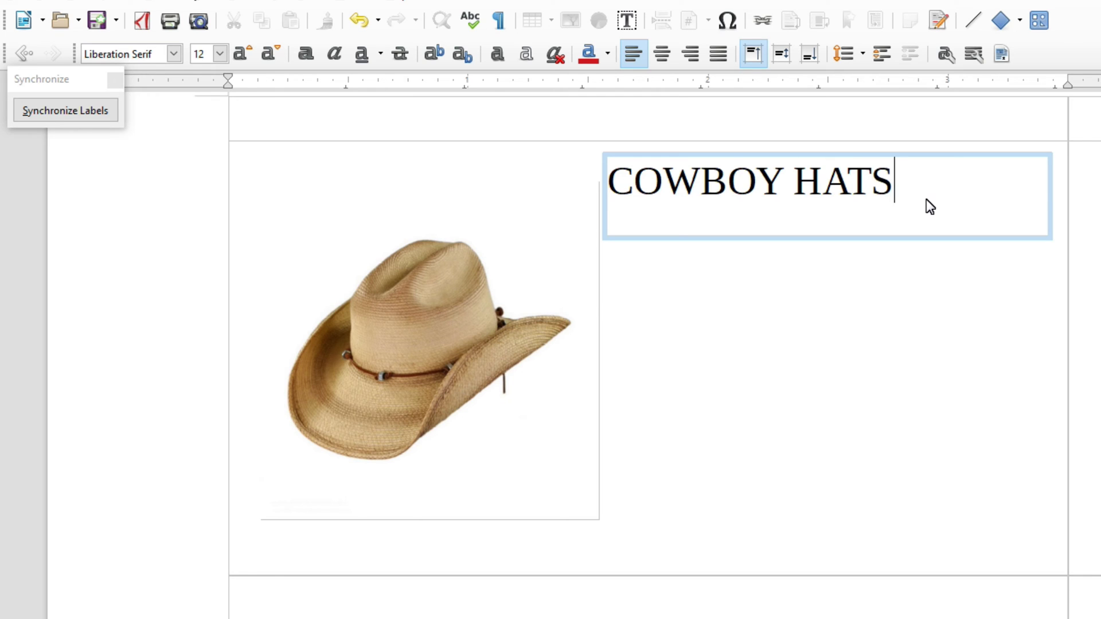
pyautogui.click(662, 55)
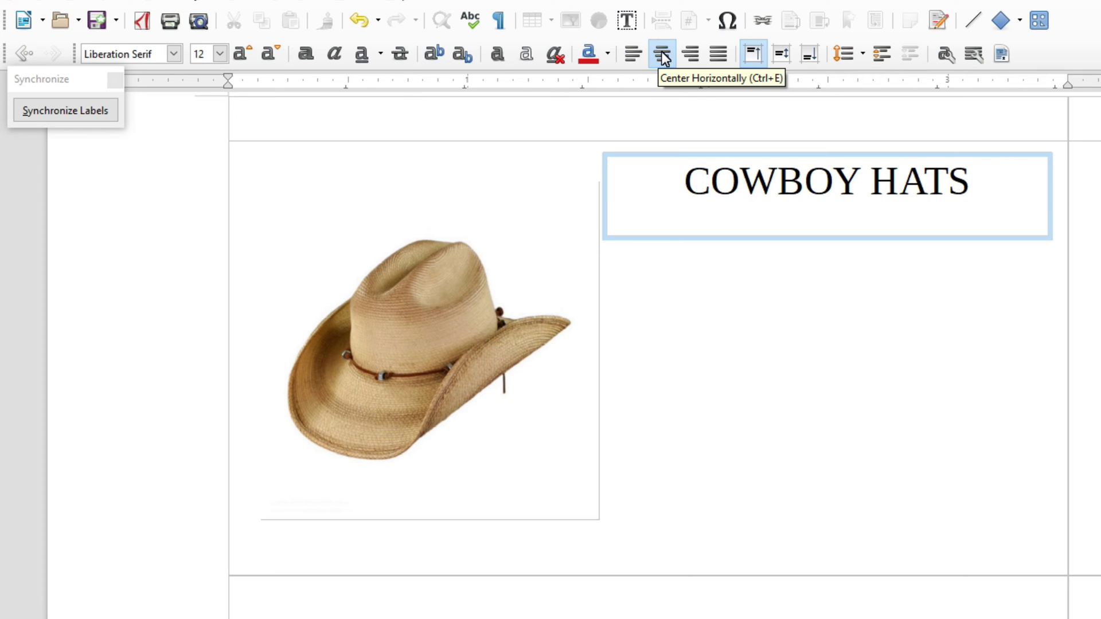
# Step: Set the font size of the "COWBOY HATS" text to 22
pyautogui.moveTo(689, 180); pyautogui.dragTo(963, 187)
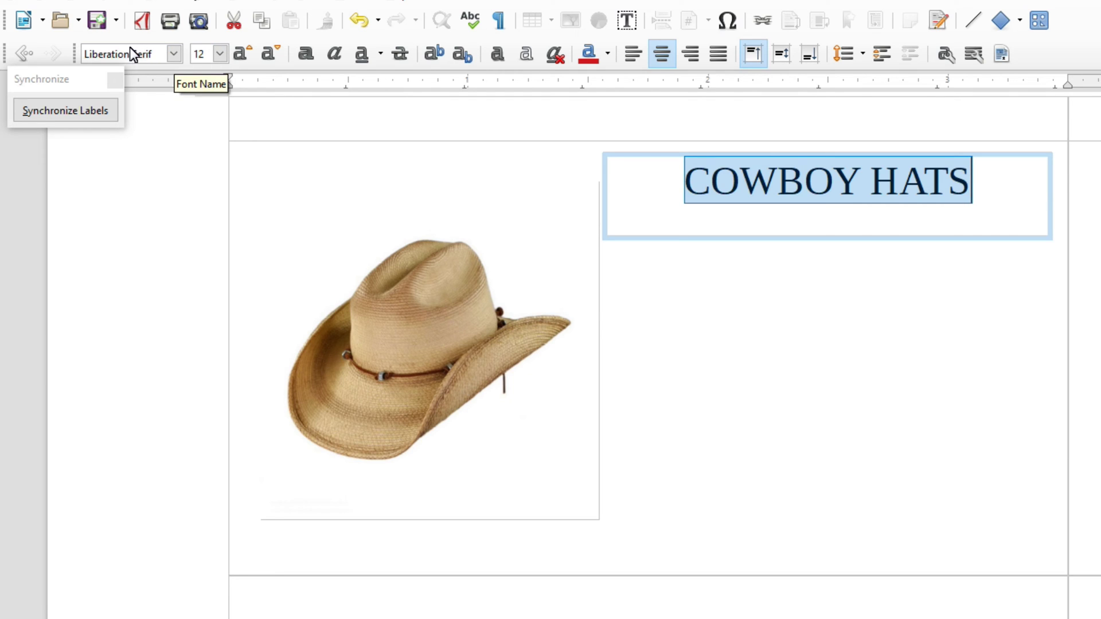
pyautogui.click(219, 55)
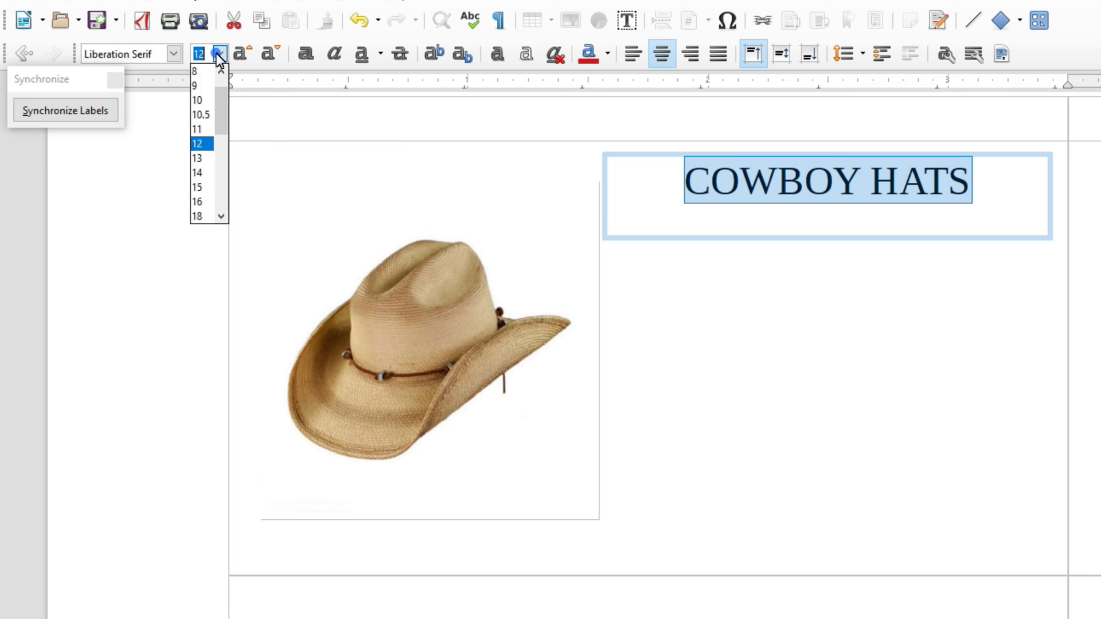
pyautogui.click(200, 187)
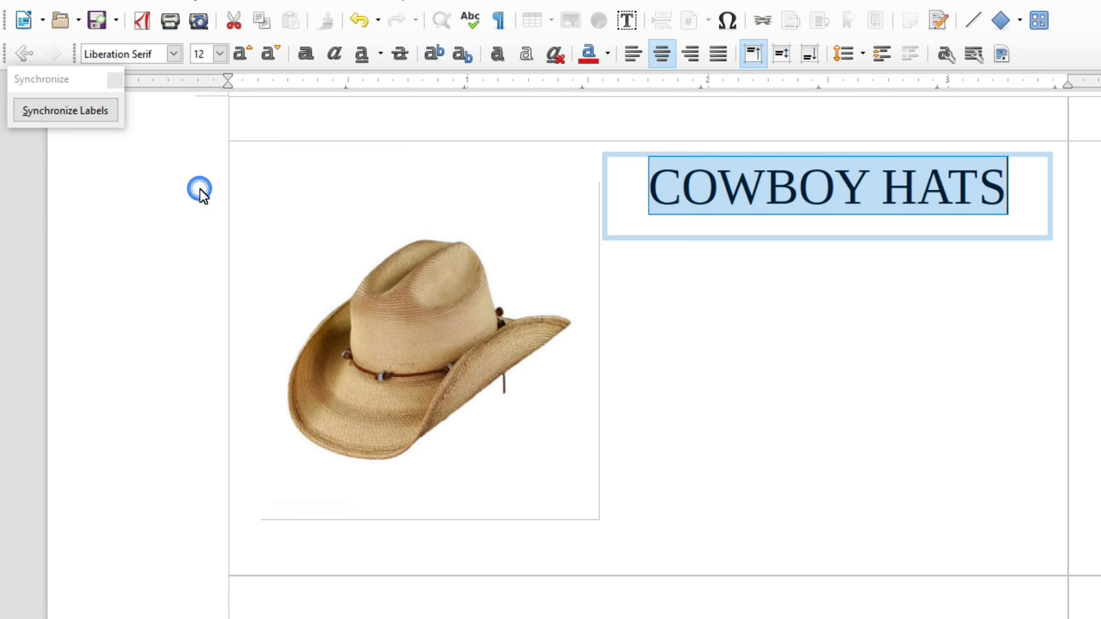
pyautogui.click(219, 55)
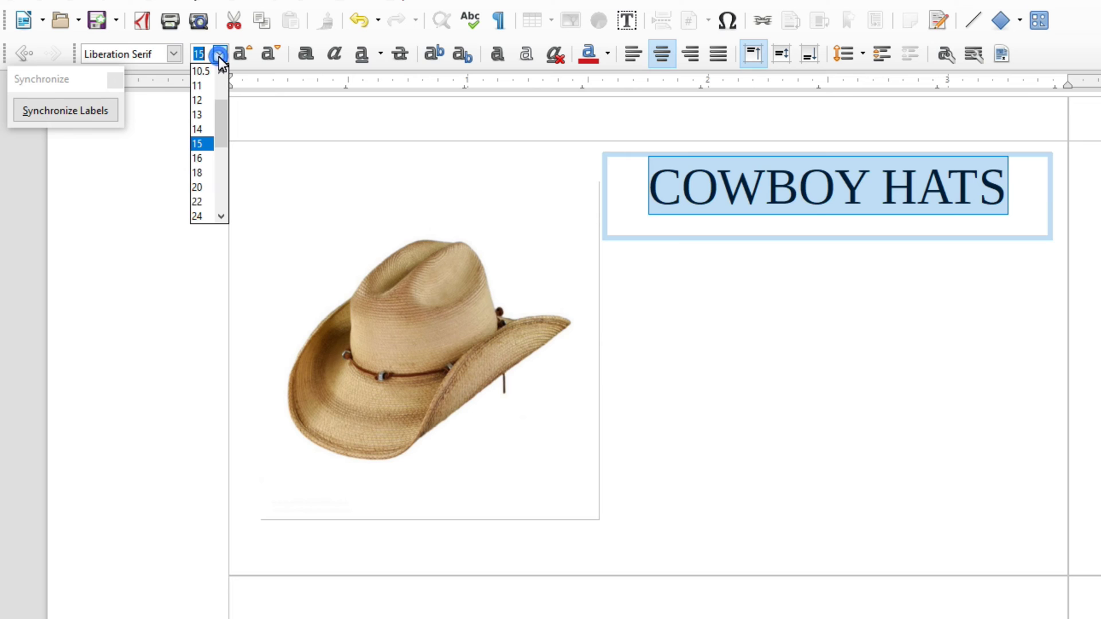
pyautogui.click(201, 202)
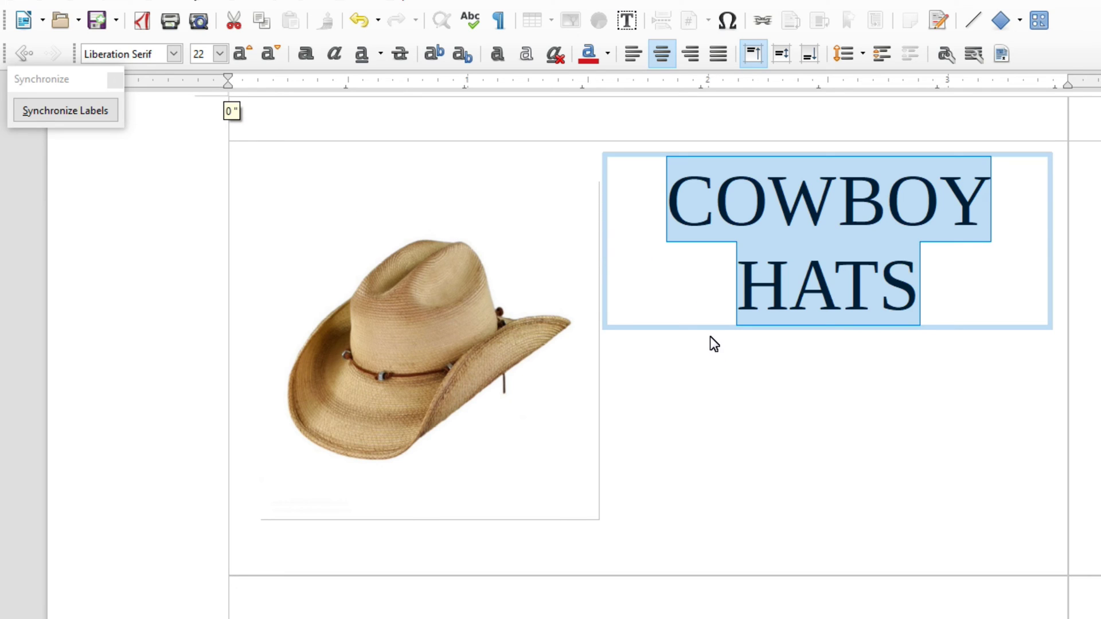
# Step: Widen the "COWBOY HATS" text box toward the hat to about 2.5 inches so the text fits on one line
pyautogui.click(686, 288)
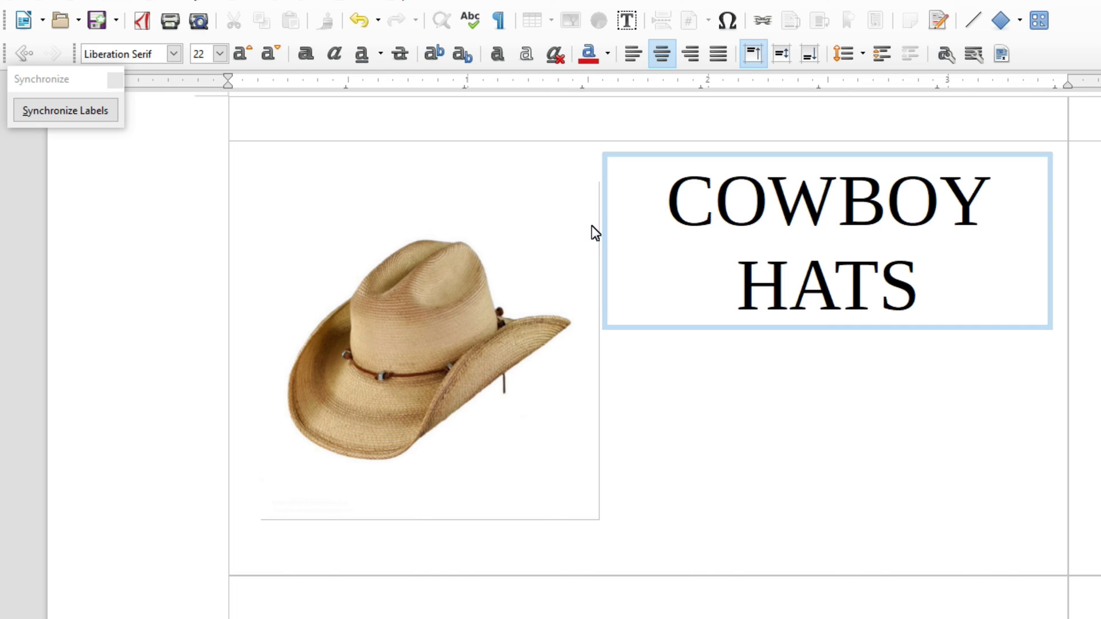
pyautogui.doubleClick(626, 215)
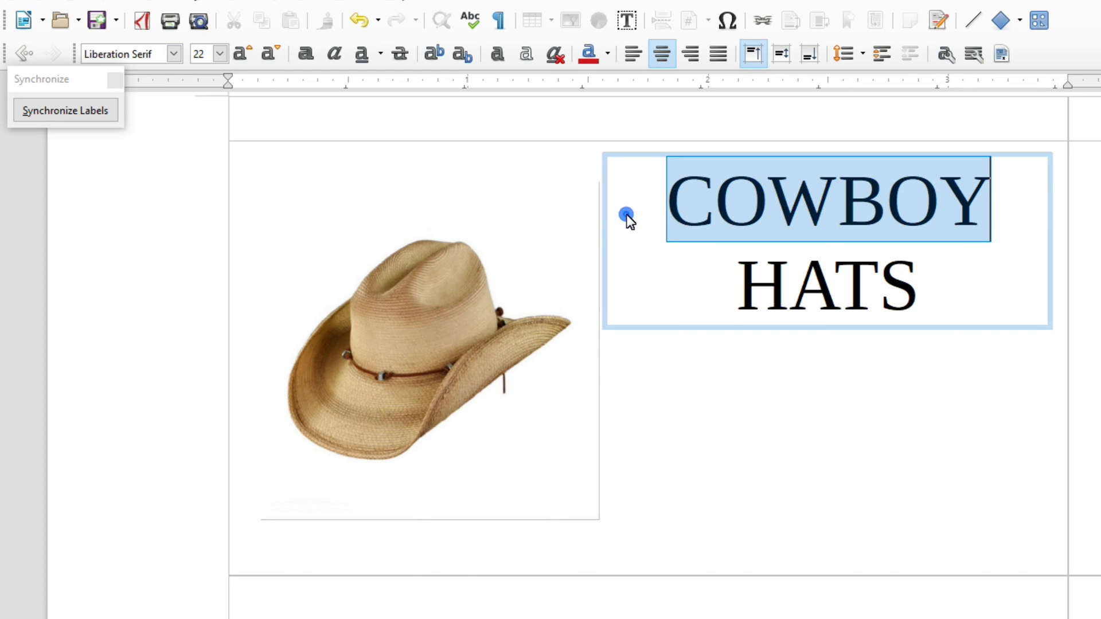
pyautogui.click(789, 458)
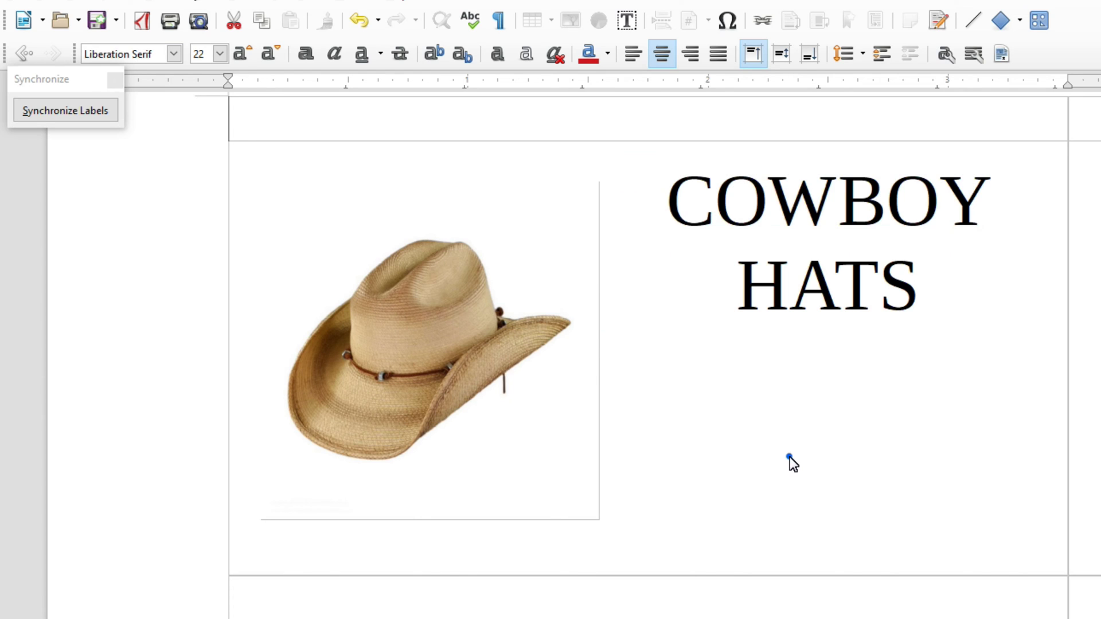
pyautogui.click(756, 288)
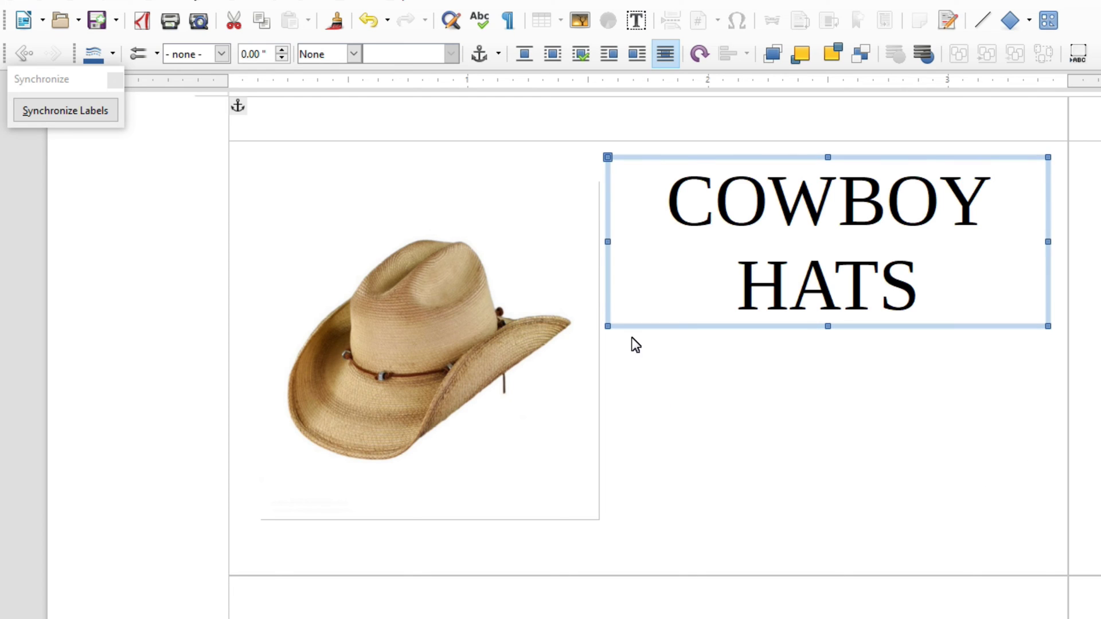
pyautogui.moveTo(606, 250); pyautogui.dragTo(437, 237)
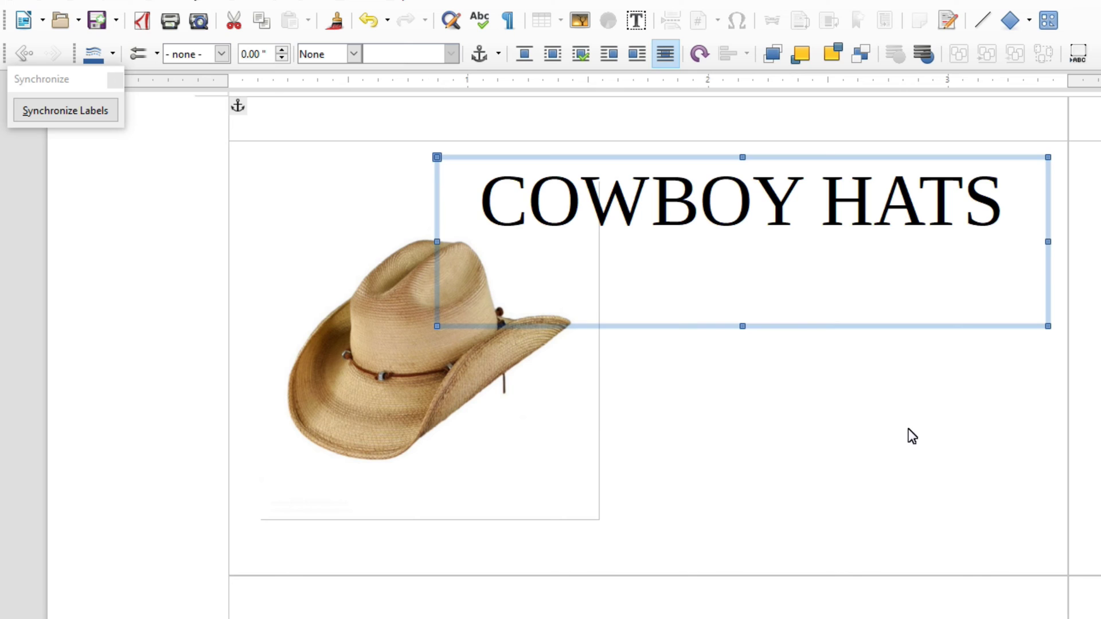
pyautogui.click(889, 465)
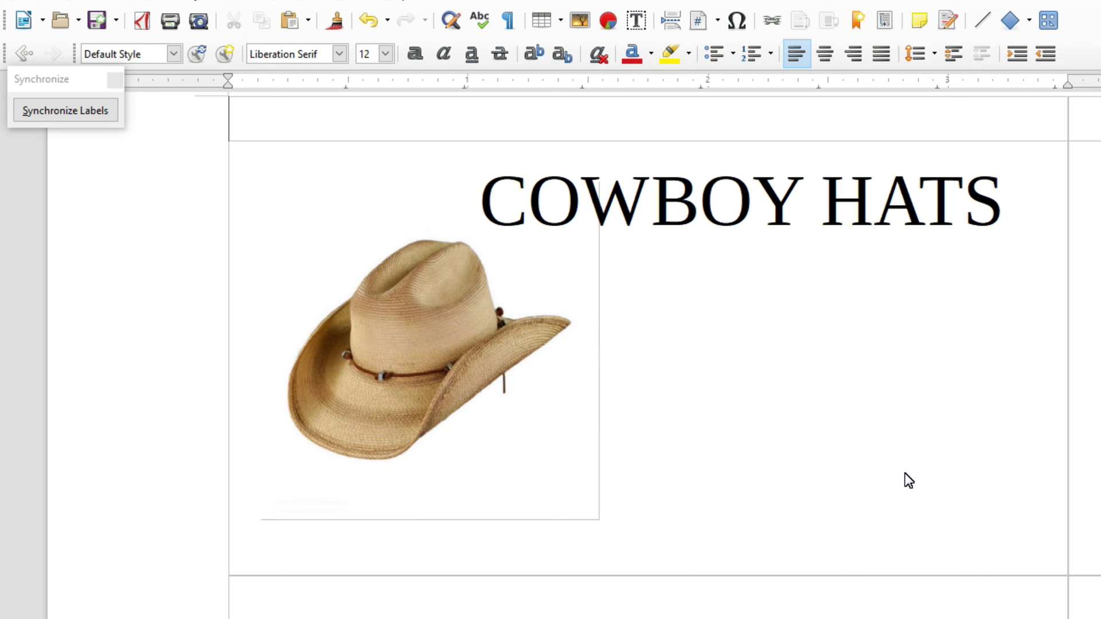
# Step: Change the font of the "COWBOY HATS" text to Algerian
pyautogui.click(563, 215)
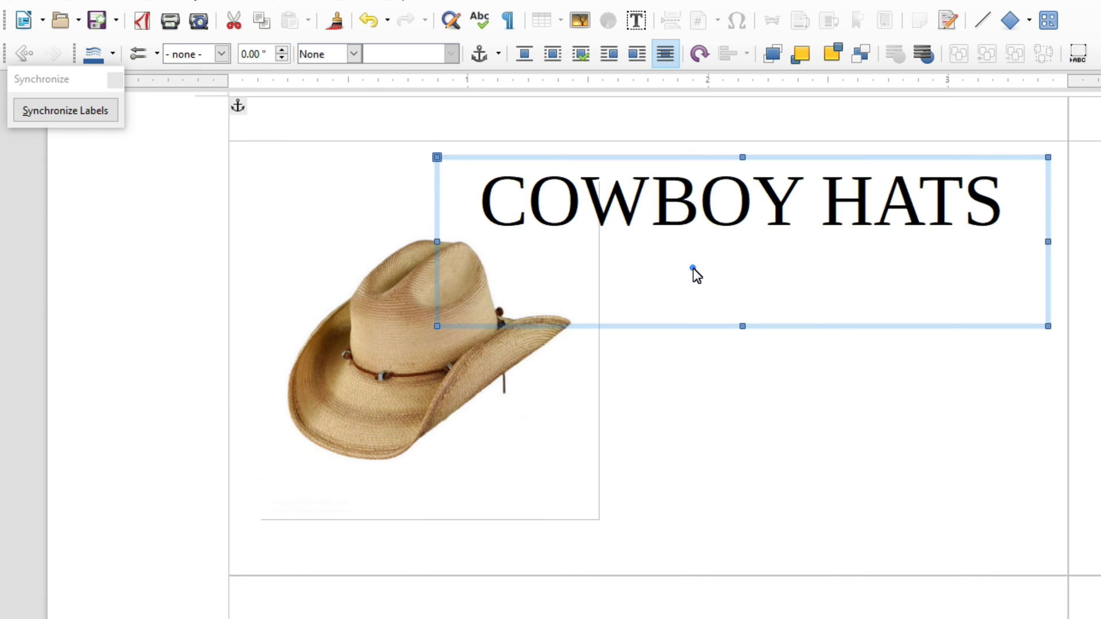
pyautogui.click(693, 269)
pyautogui.moveTo(482, 203); pyautogui.dragTo(989, 195)
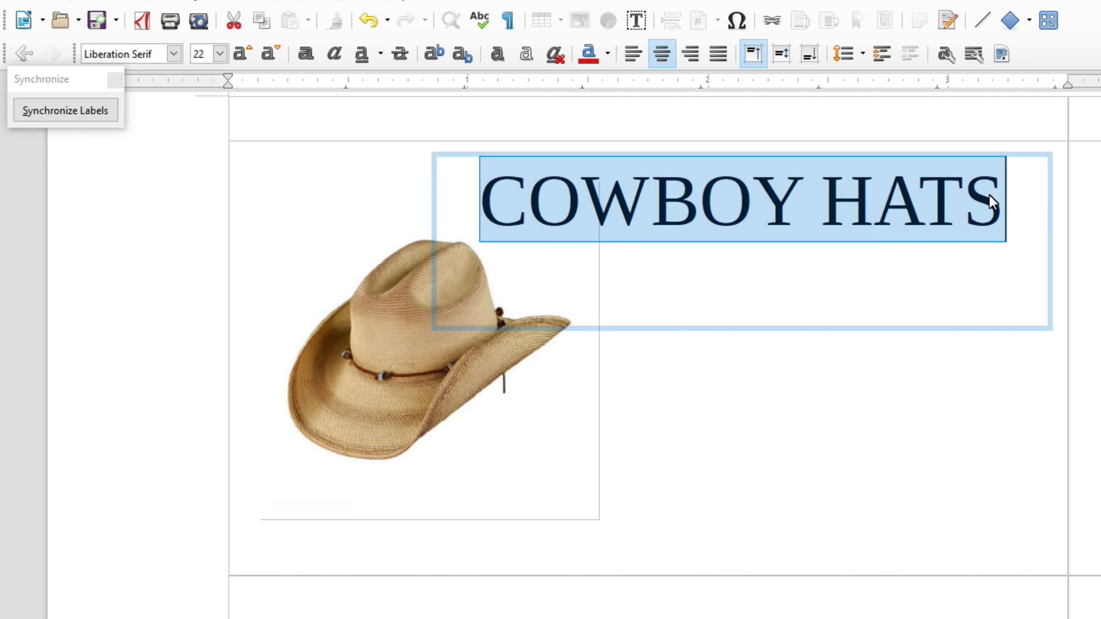
pyautogui.click(173, 54)
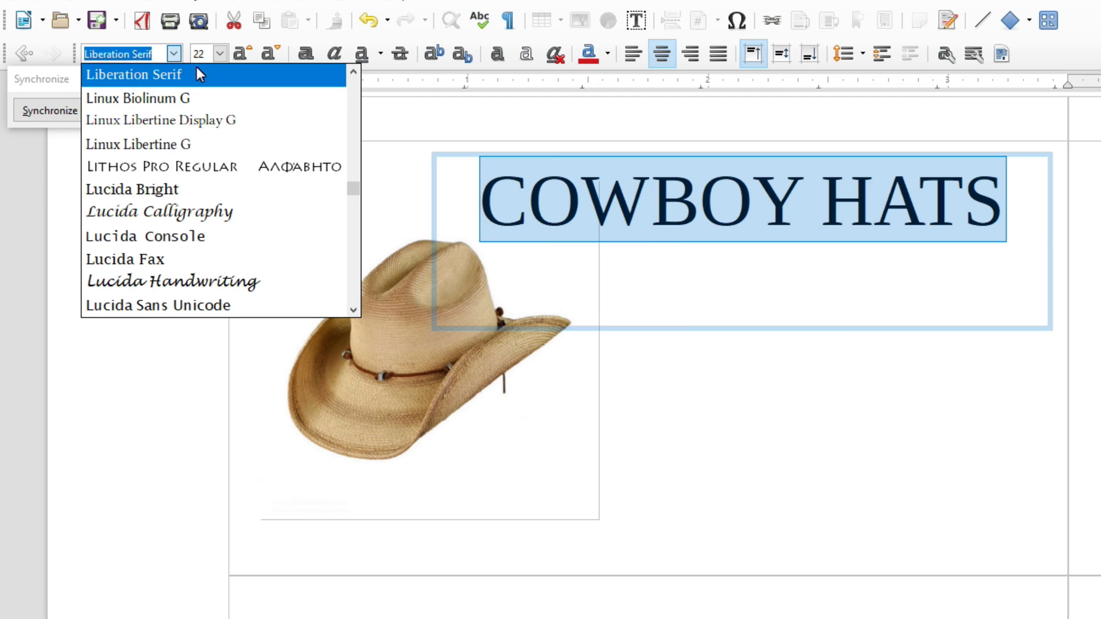
pyautogui.moveTo(351, 180); pyautogui.dragTo(347, 74)
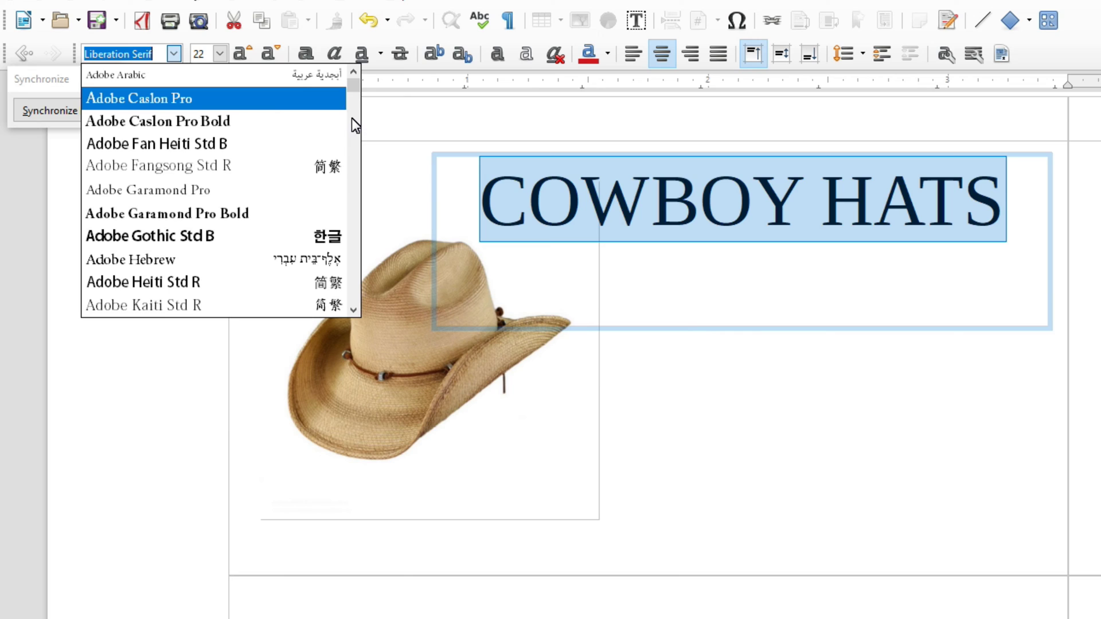
pyautogui.click(355, 166)
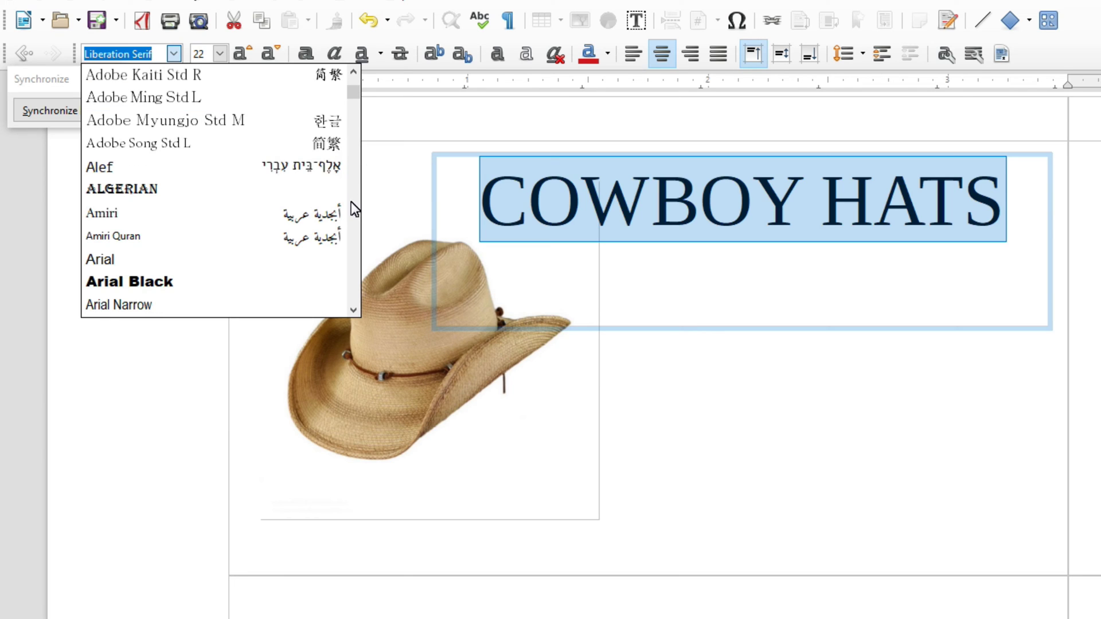
pyautogui.click(136, 188)
pyautogui.click(135, 190)
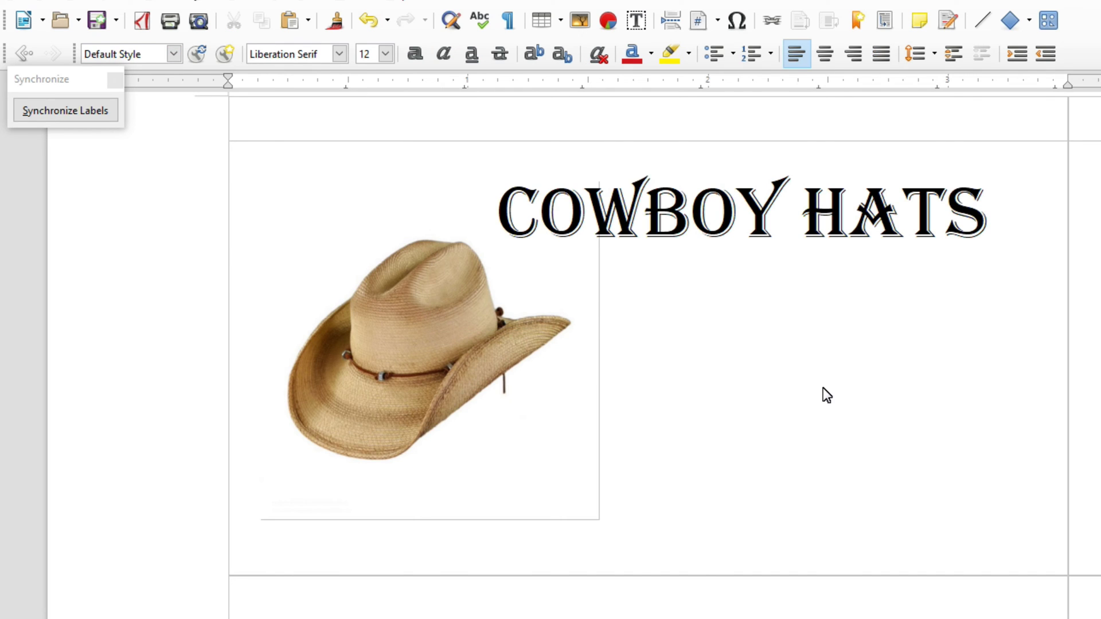
# Step: Color the whole "COWBOY HATS" text light red from the standard palette
pyautogui.click(519, 236)
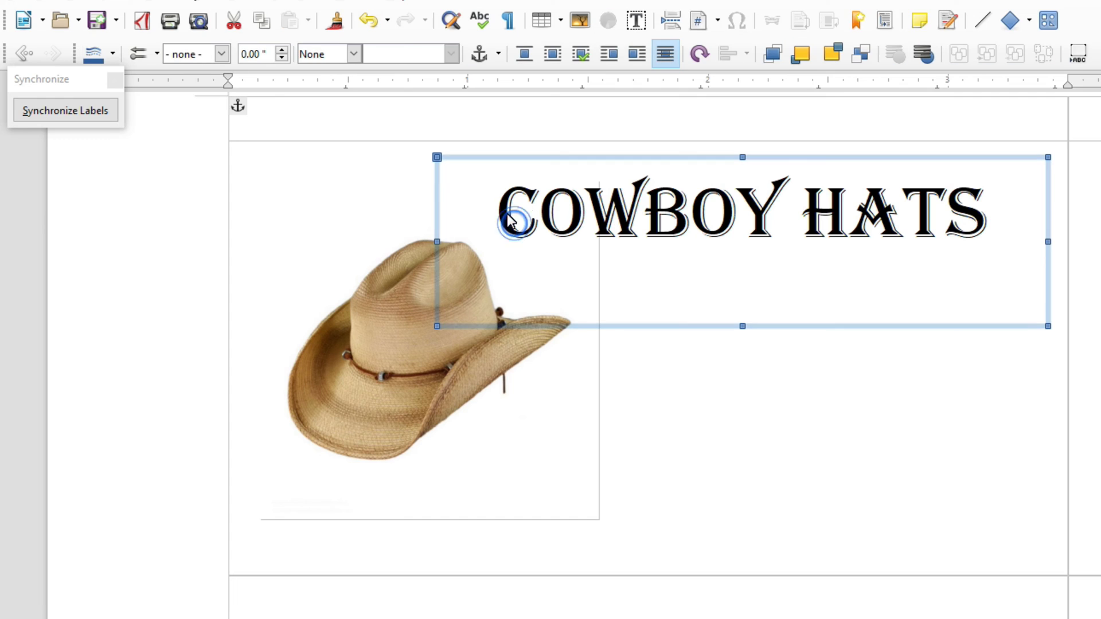
pyautogui.click(770, 252)
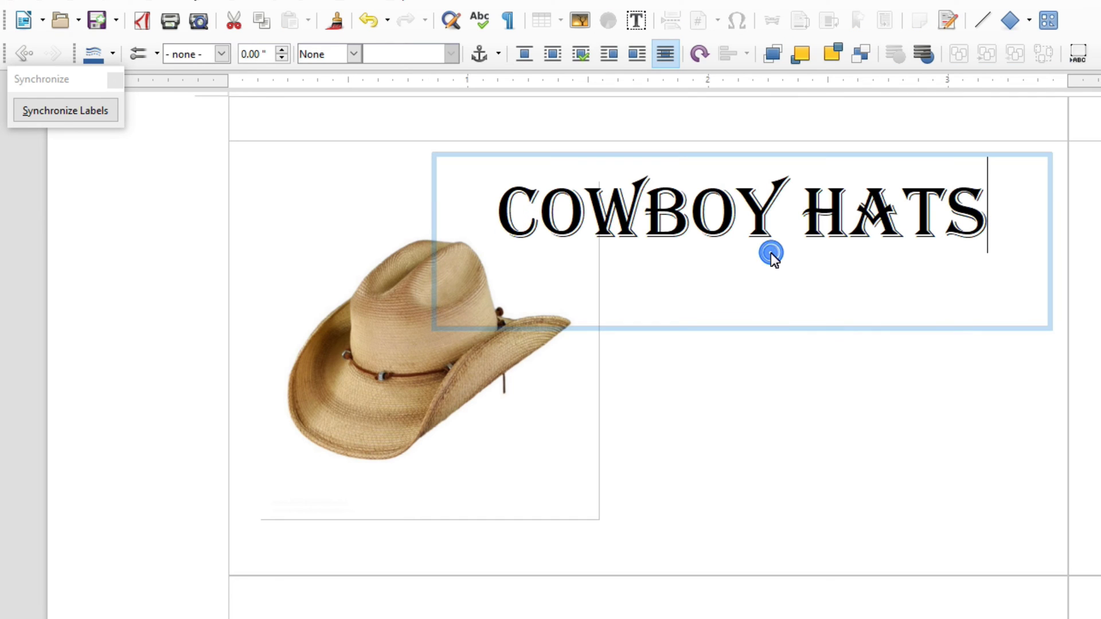
pyautogui.click(497, 213)
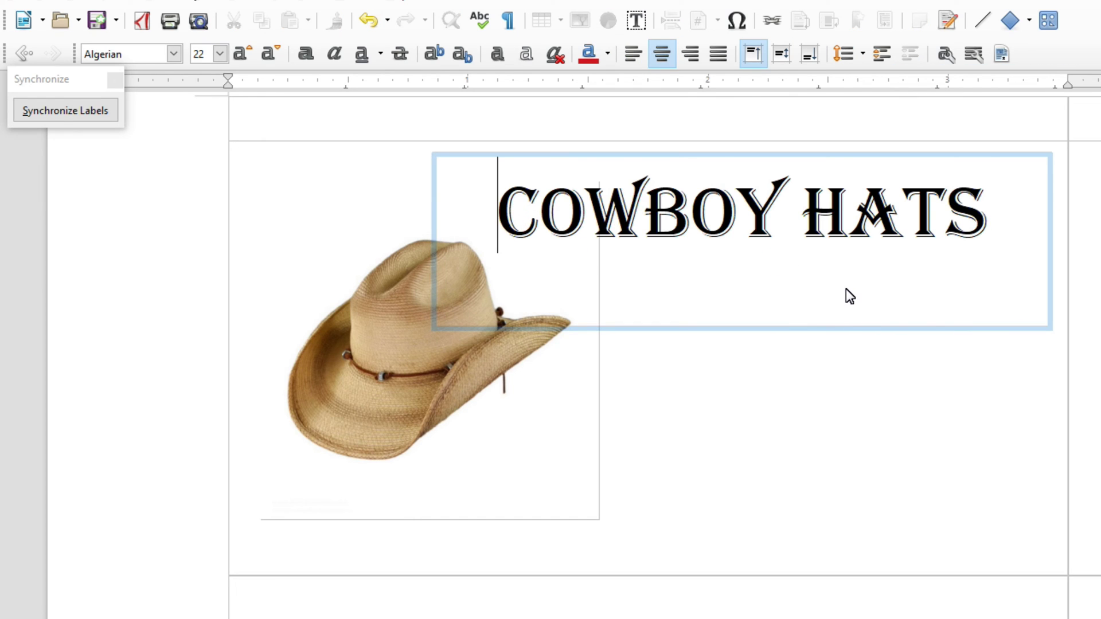
pyautogui.click(607, 53)
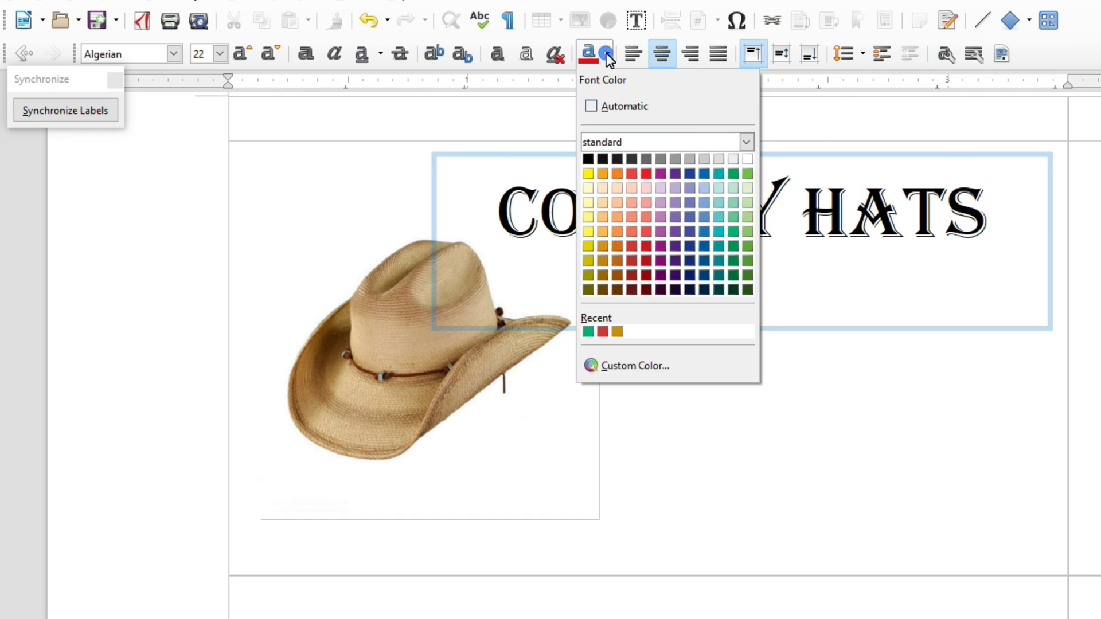
pyautogui.click(645, 175)
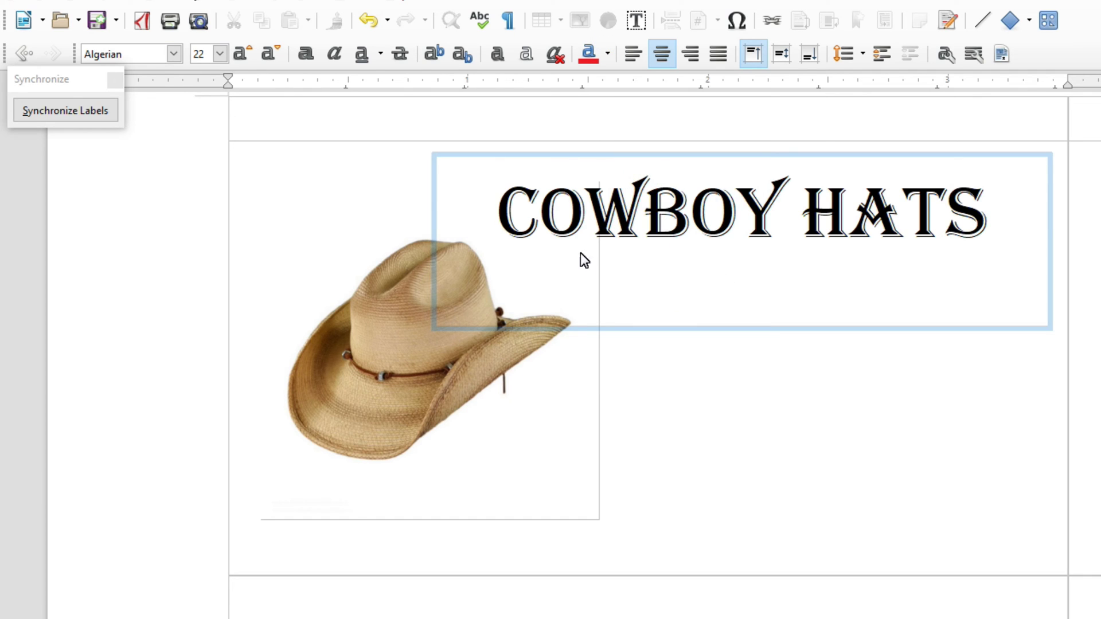
pyautogui.moveTo(503, 212); pyautogui.dragTo(975, 201)
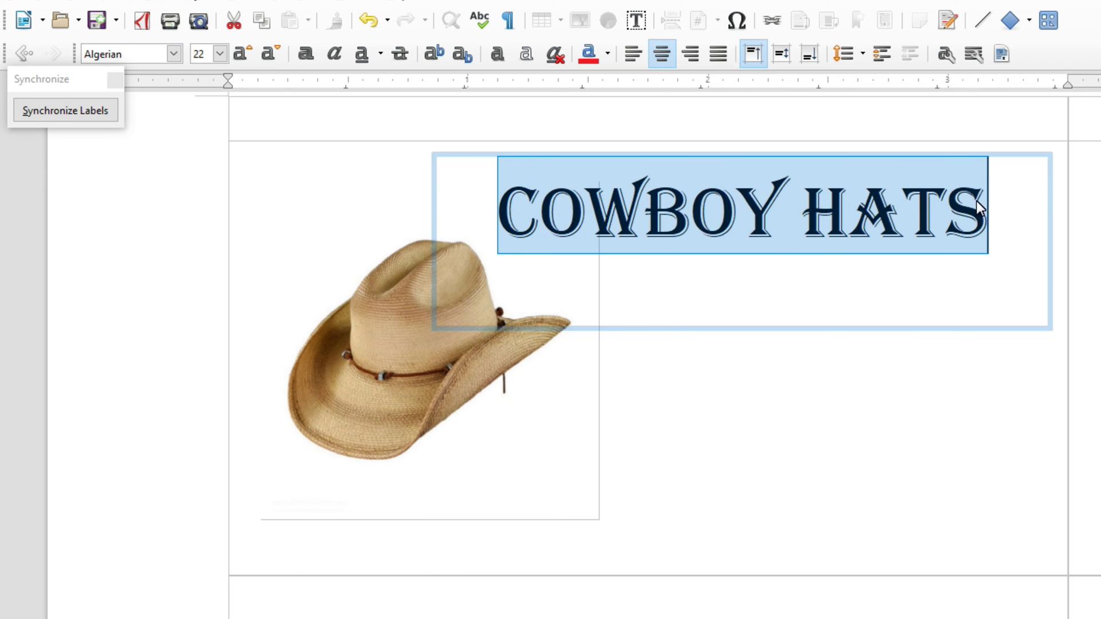
pyautogui.click(605, 53)
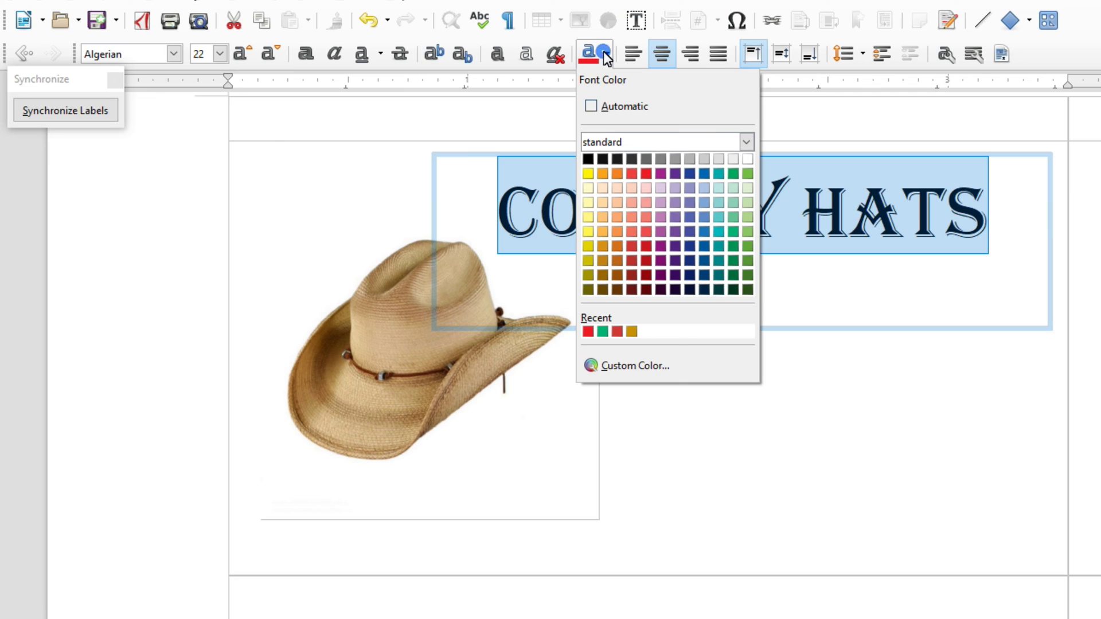
pyautogui.click(632, 173)
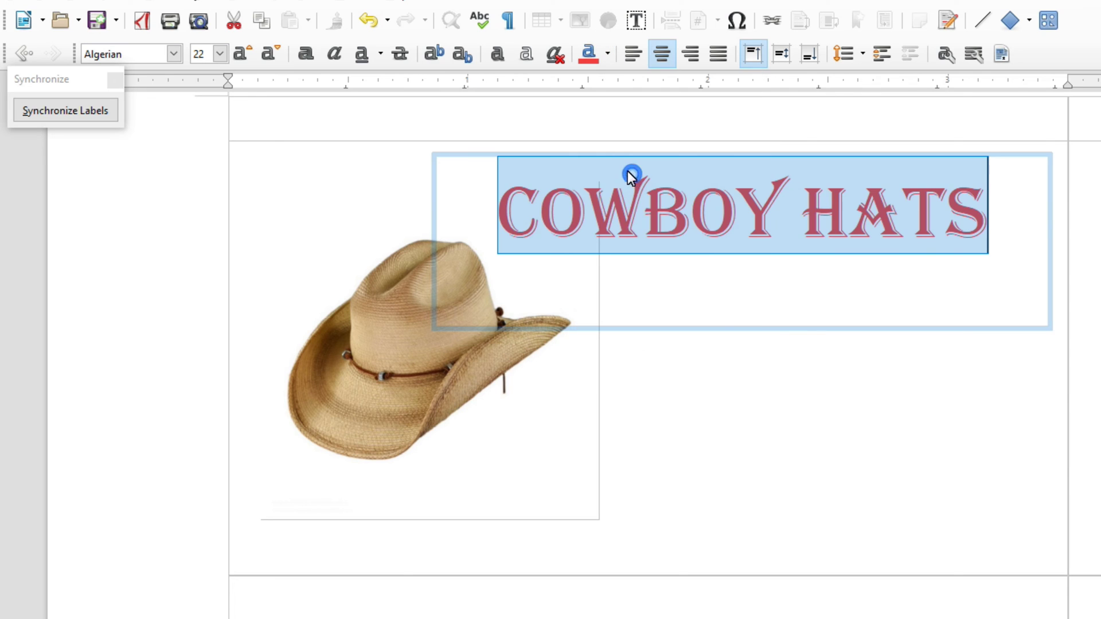
pyautogui.click(756, 302)
pyautogui.click(820, 428)
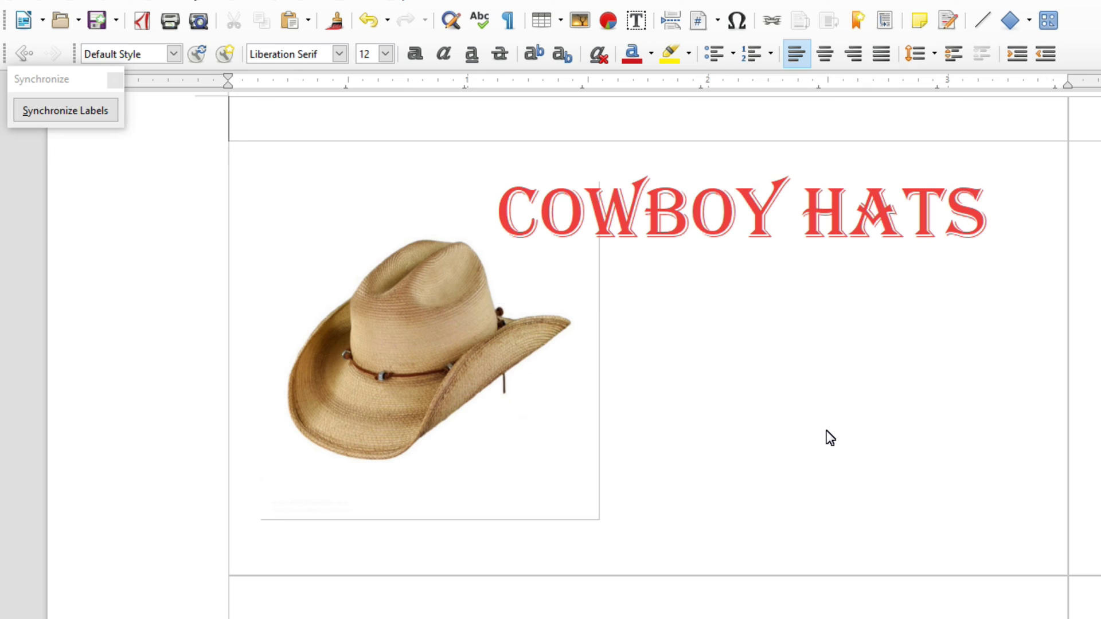
# Step: Apply the custom dark red font color with hex value 771013 to the "COWBOY HATS" text
pyautogui.click(725, 205)
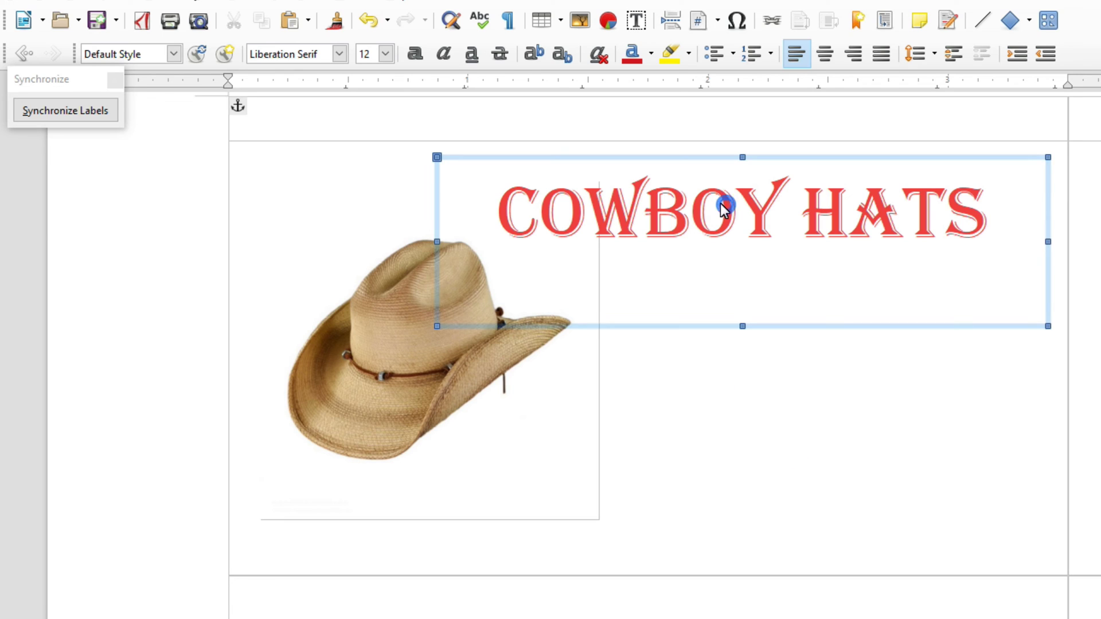
pyautogui.click(828, 270)
pyautogui.moveTo(495, 210); pyautogui.dragTo(979, 230)
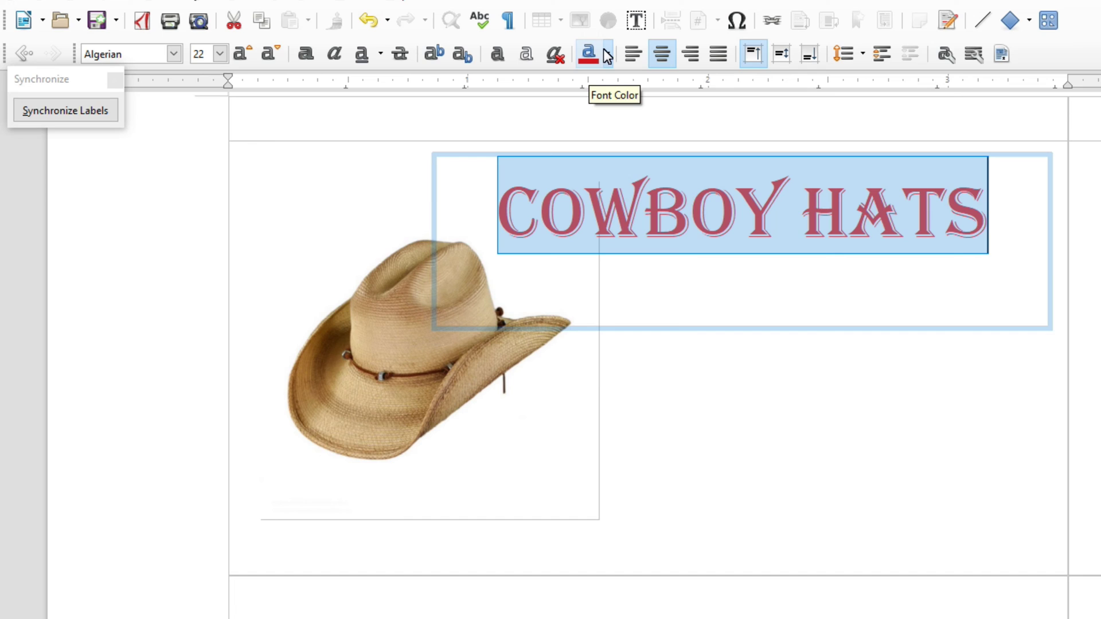
pyautogui.click(584, 55)
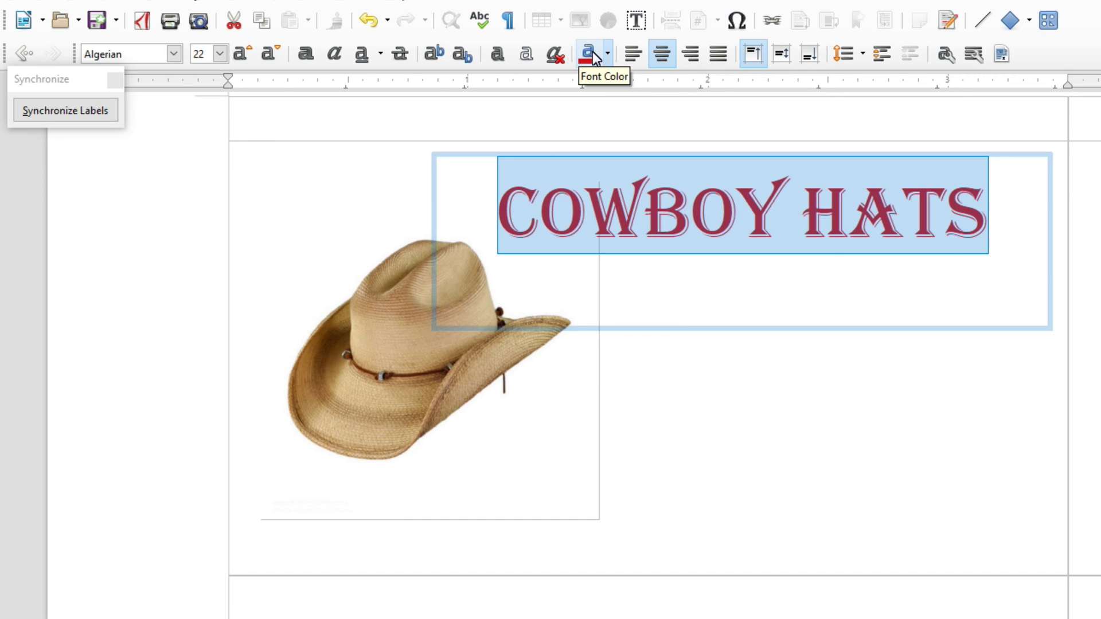
pyautogui.click(606, 55)
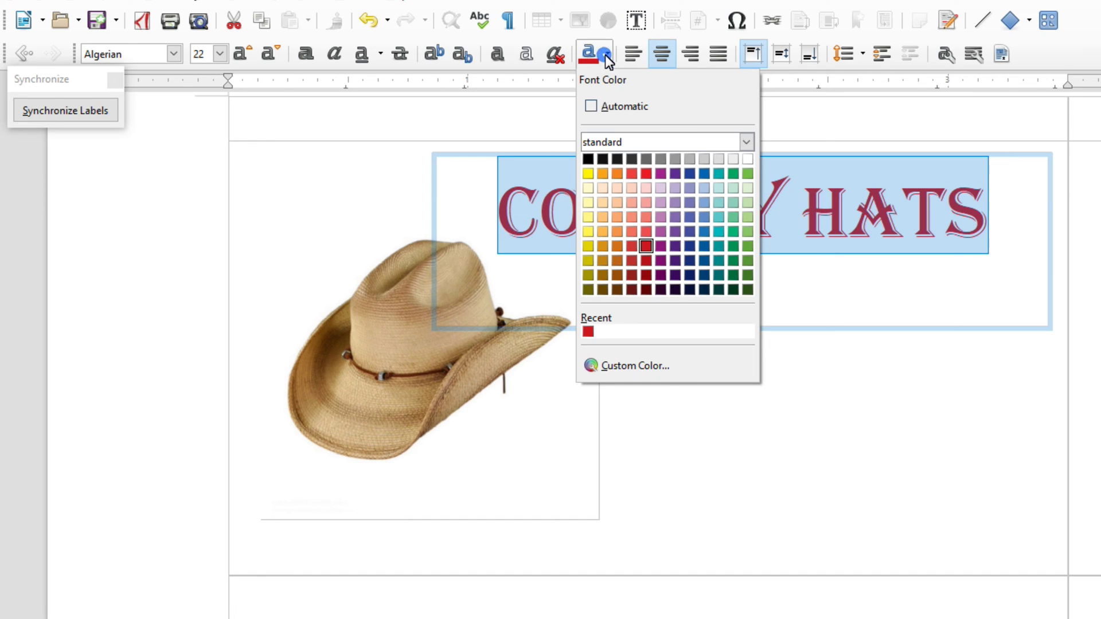
pyautogui.click(606, 365)
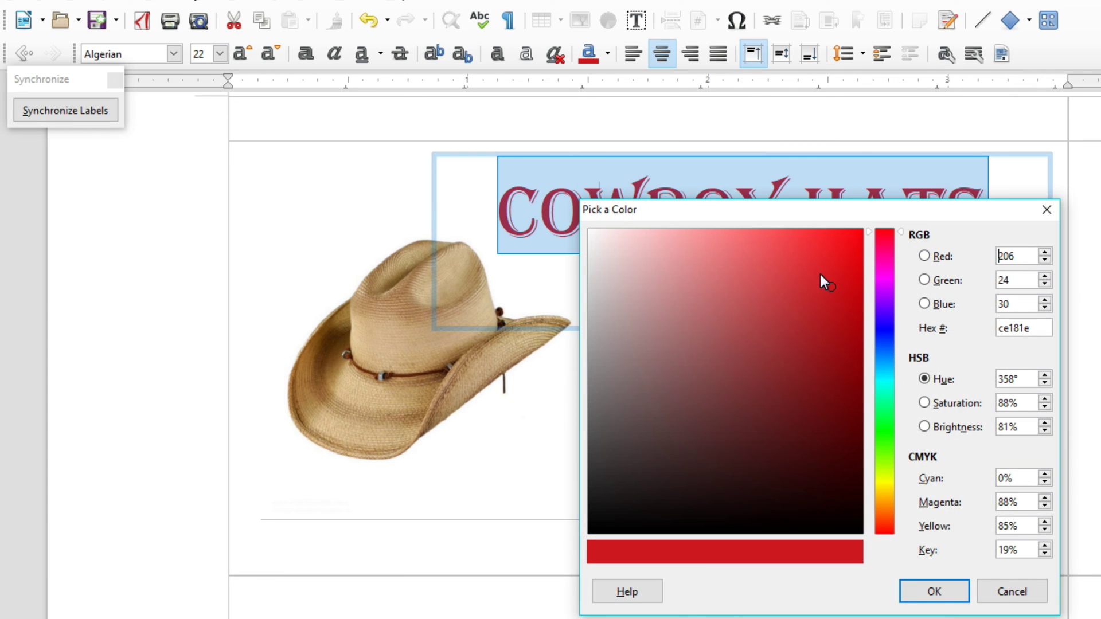
pyautogui.moveTo(831, 287); pyautogui.dragTo(828, 366)
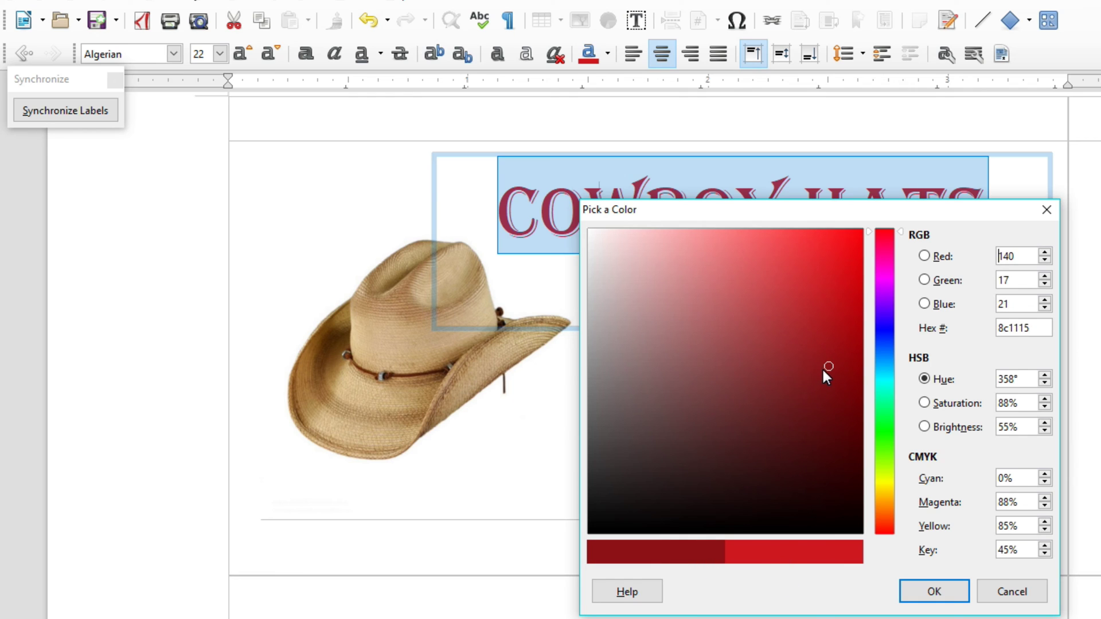
pyautogui.moveTo(829, 368)
pyautogui.mouseDown()
pyautogui.moveTo(827, 400)
pyautogui.moveTo(826, 390)
pyautogui.mouseUp()
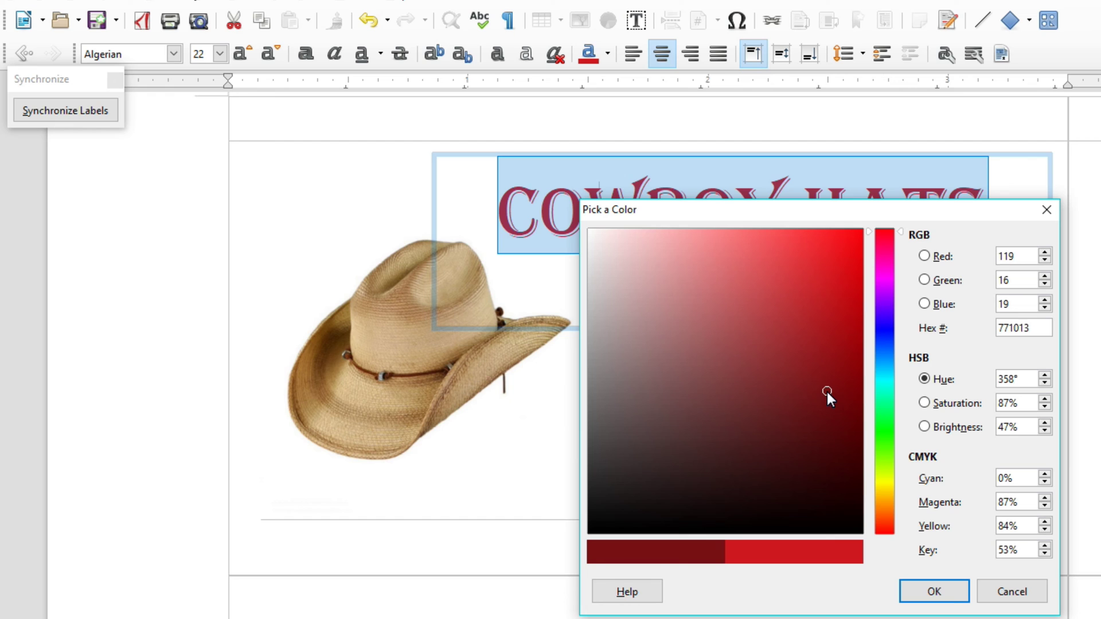
pyautogui.click(952, 592)
pyautogui.click(913, 395)
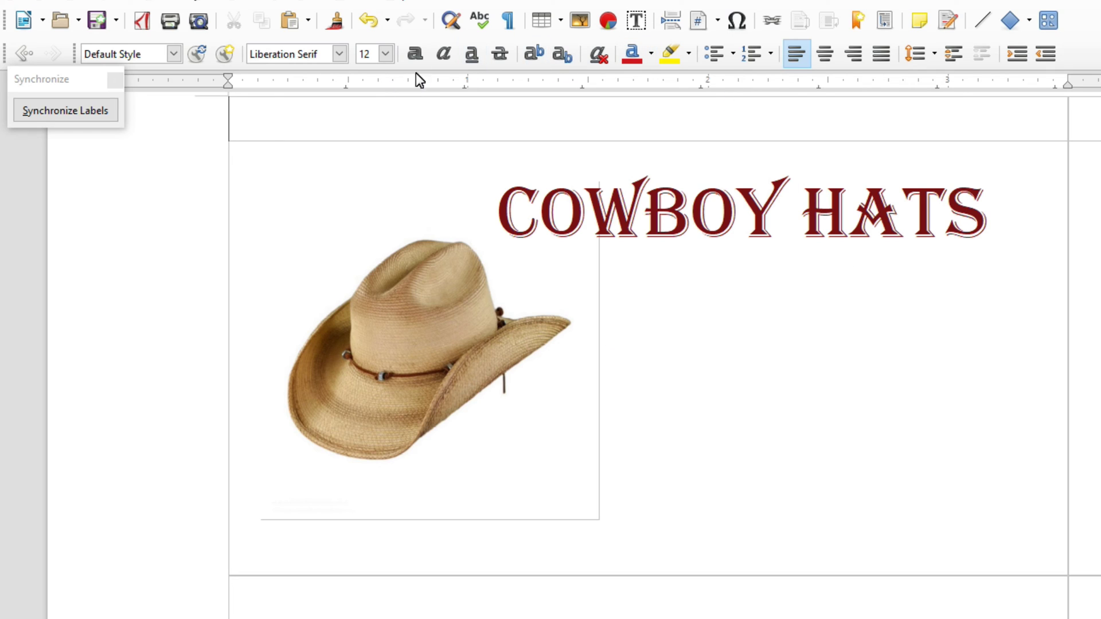
# Step: Make the whole "COWBOY HATS" text bold
pyautogui.click(791, 239)
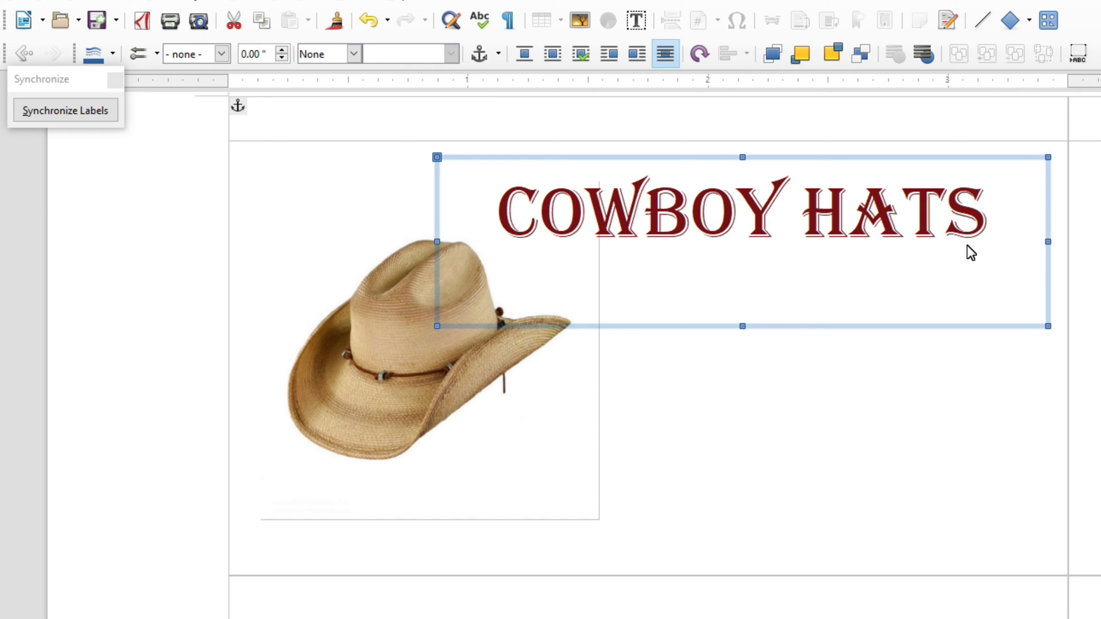
pyautogui.doubleClick(945, 284)
pyautogui.moveTo(988, 208); pyautogui.dragTo(510, 211)
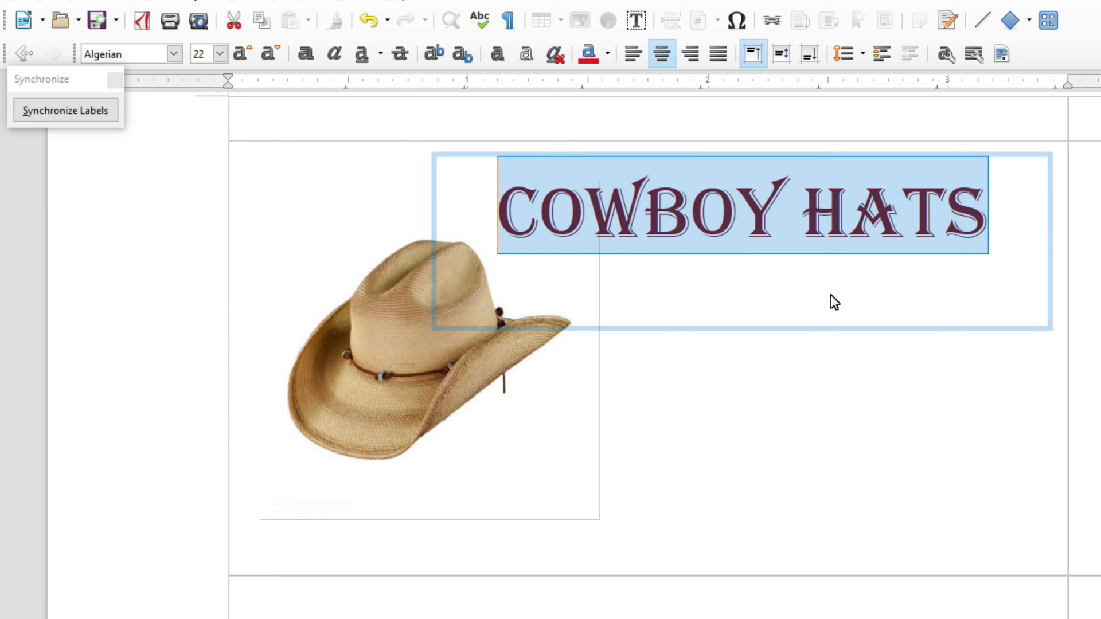
pyautogui.click(304, 55)
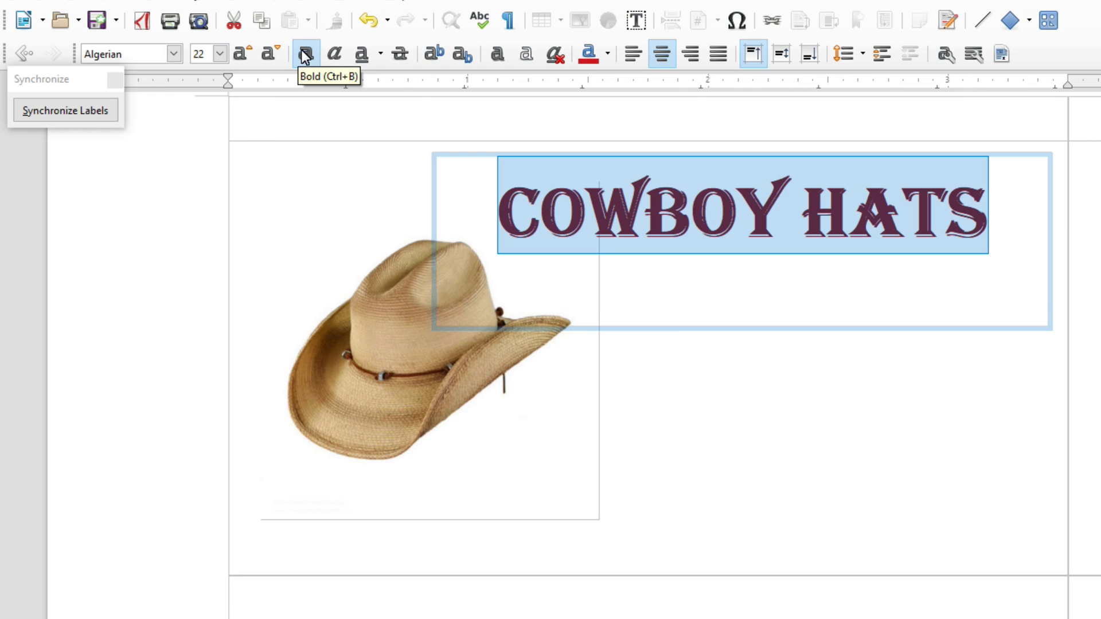
pyautogui.click(906, 513)
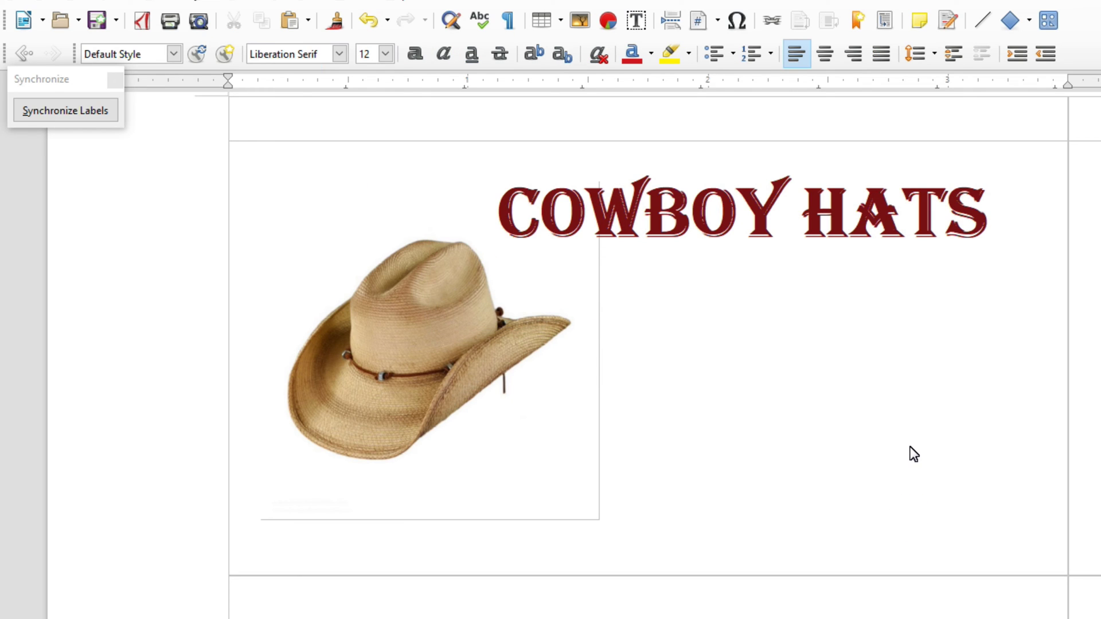
# Step: Apply the shadow effect to the whole "COWBOY HATS" heading text
pyautogui.click(783, 220)
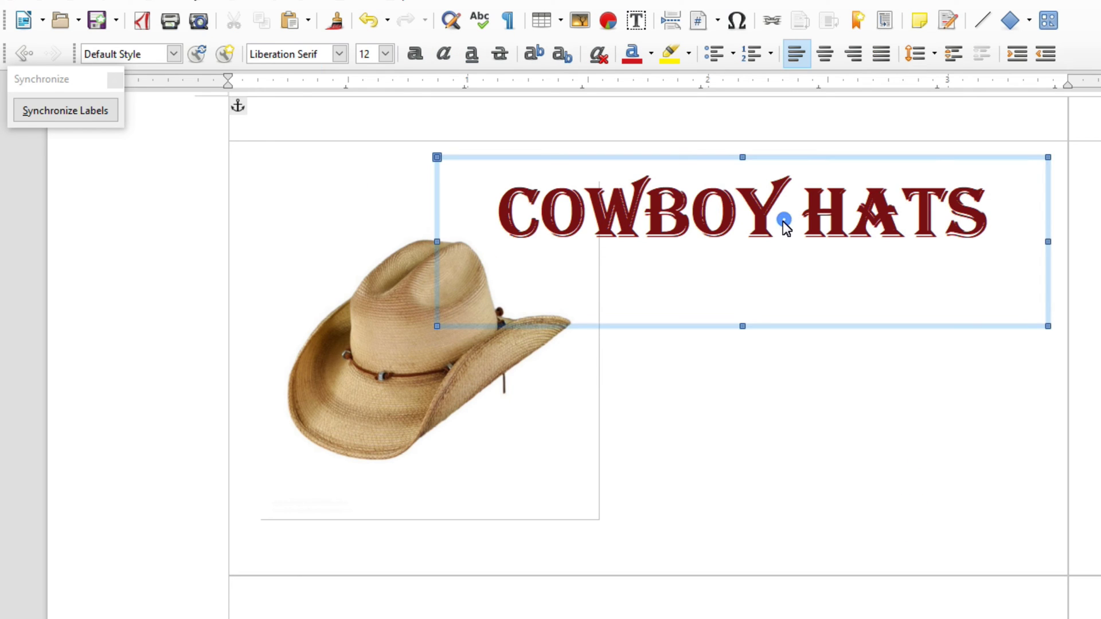
pyautogui.click(860, 281)
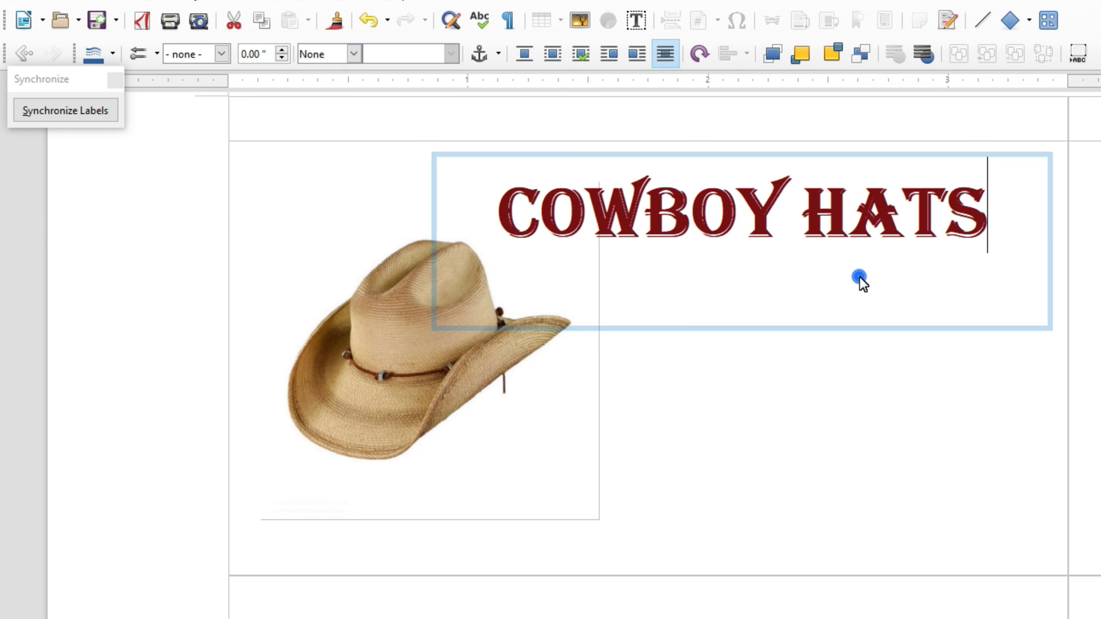
pyautogui.click(985, 217)
pyautogui.moveTo(984, 217); pyautogui.dragTo(501, 229)
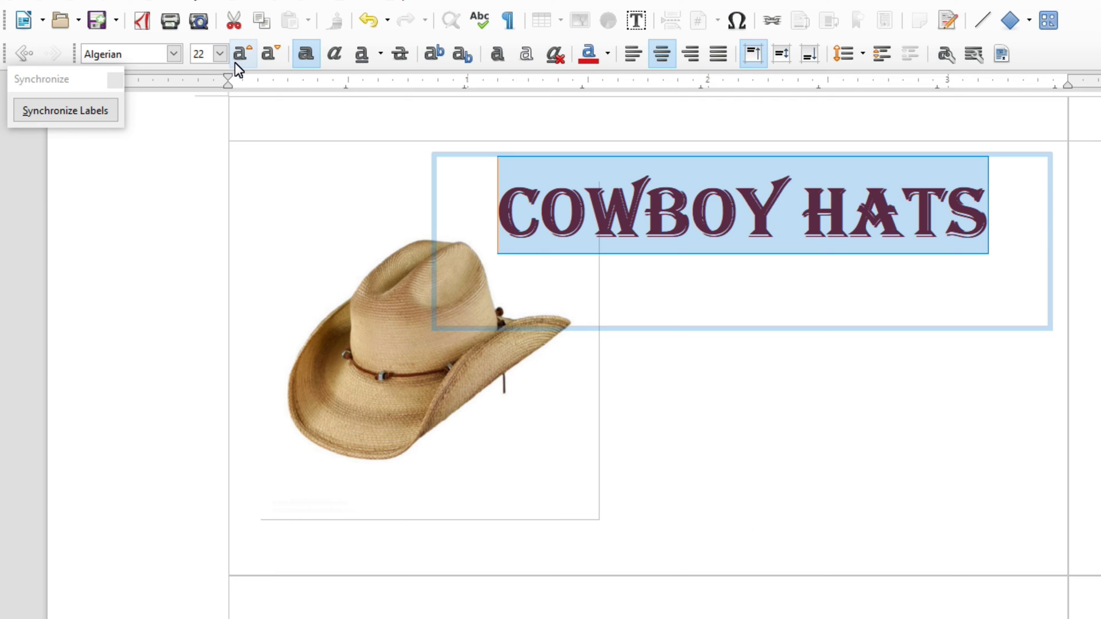
pyautogui.click(498, 55)
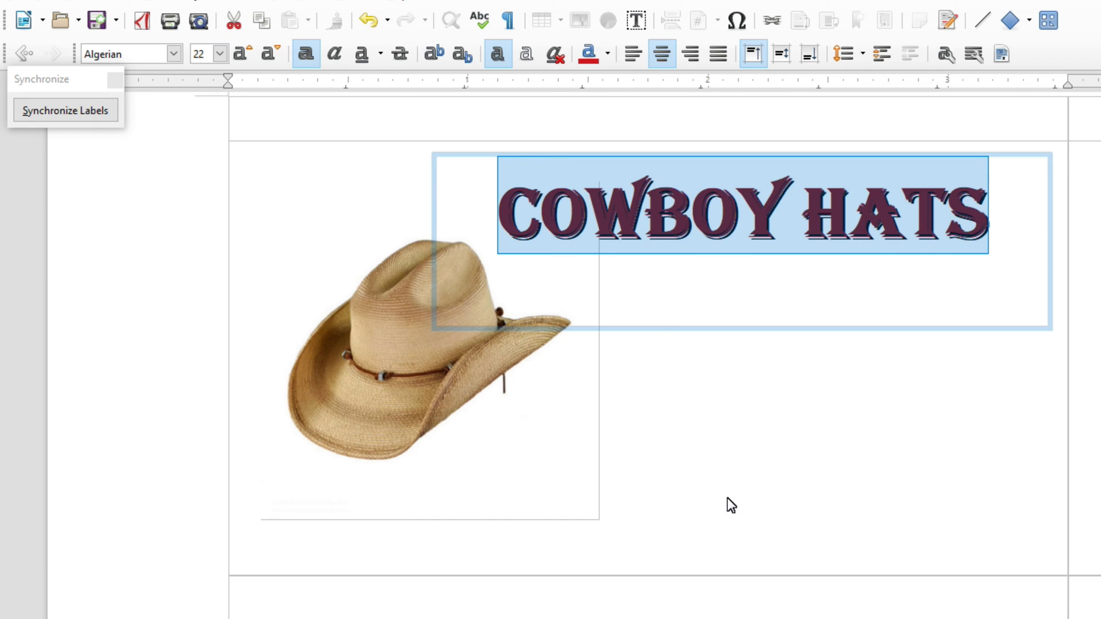
pyautogui.click(820, 474)
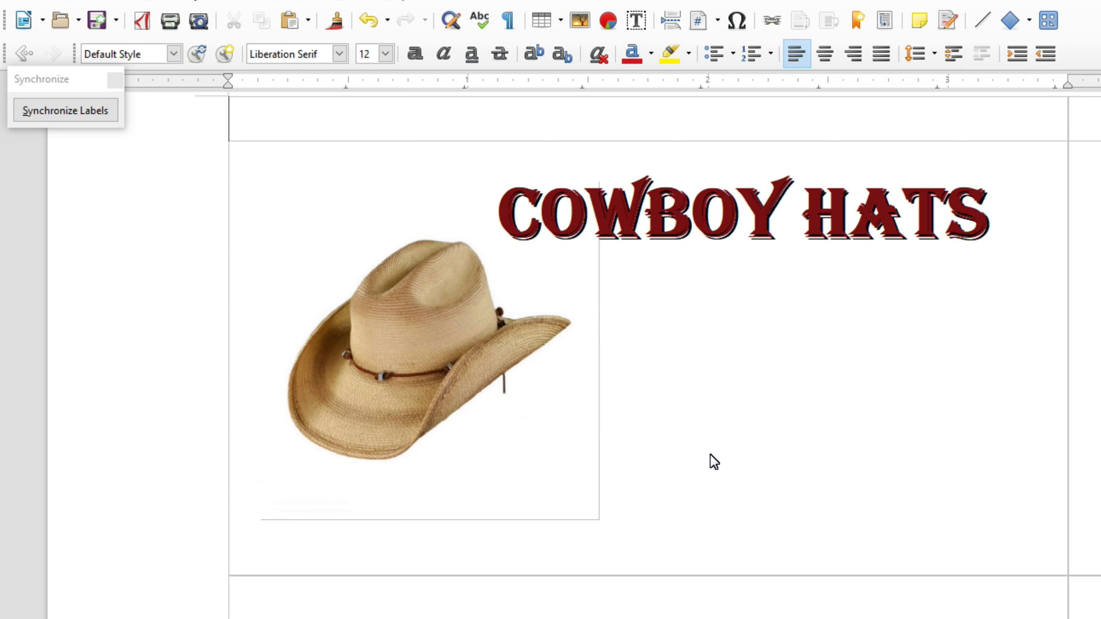
# Step: Add a text box below the heading beside the hat and enter the business phone number with centered alignment
pyautogui.click(636, 22)
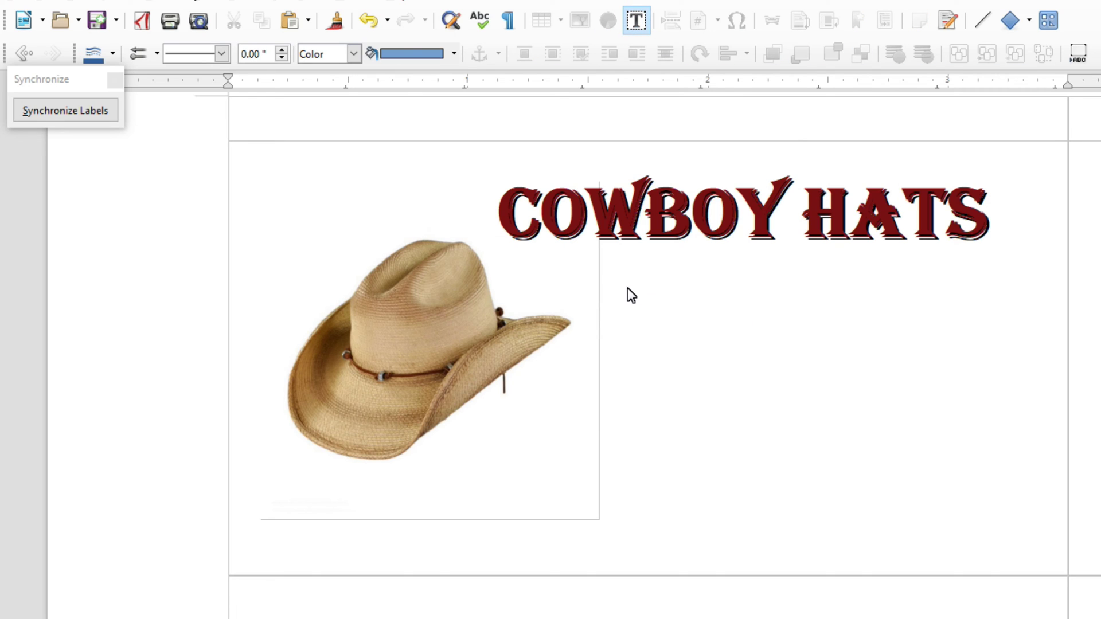
pyautogui.moveTo(618, 305); pyautogui.dragTo(1038, 425)
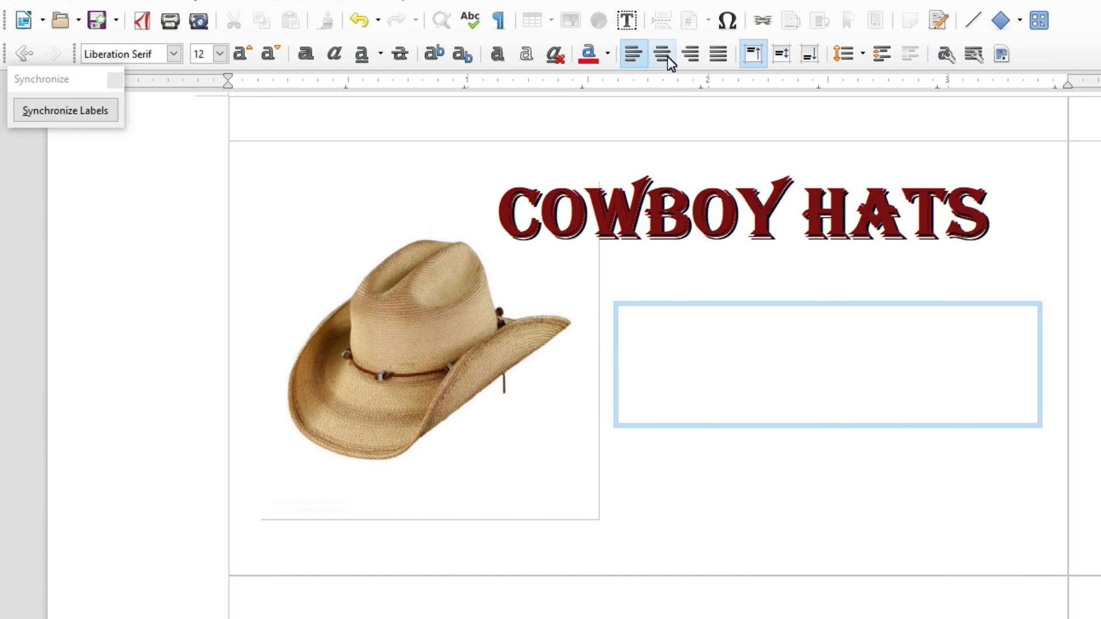
pyautogui.click(667, 54)
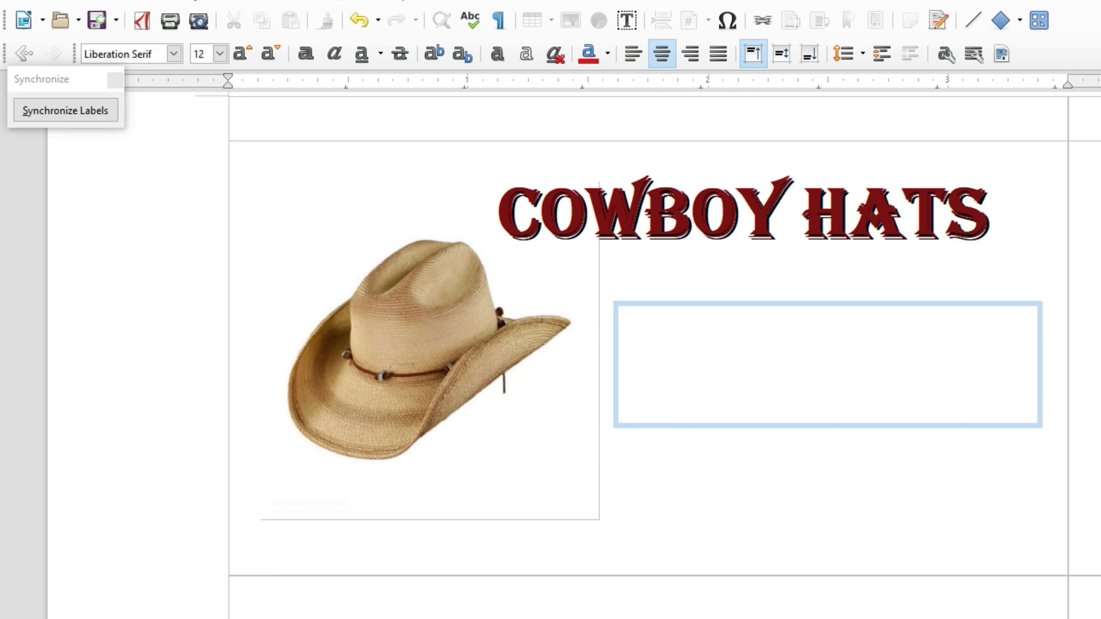
pyautogui.write('1-8')
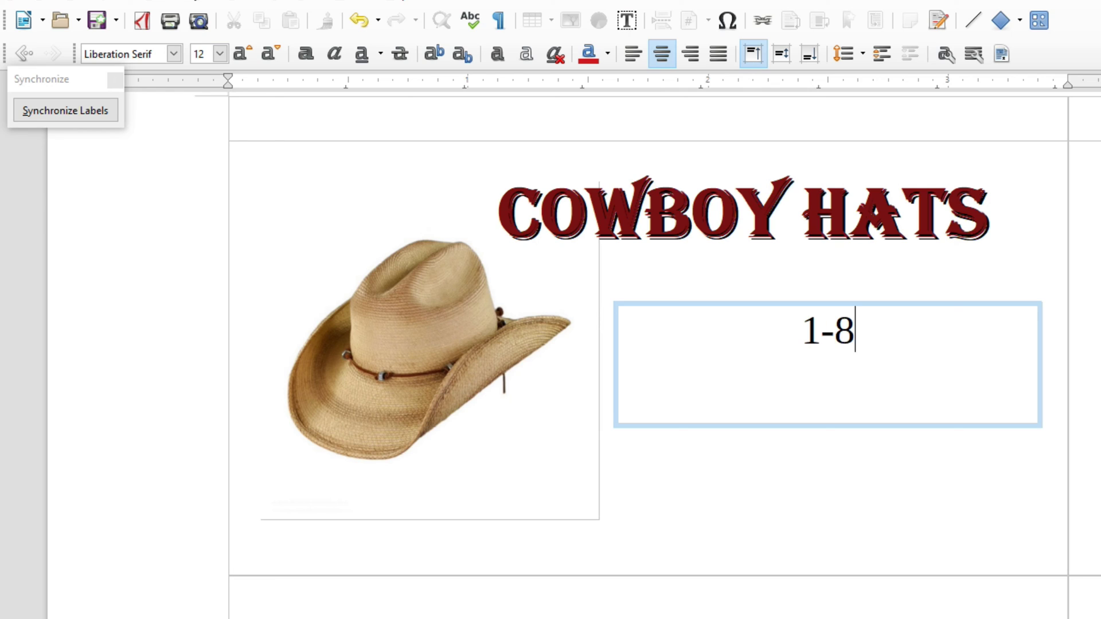
pyautogui.write('00-')
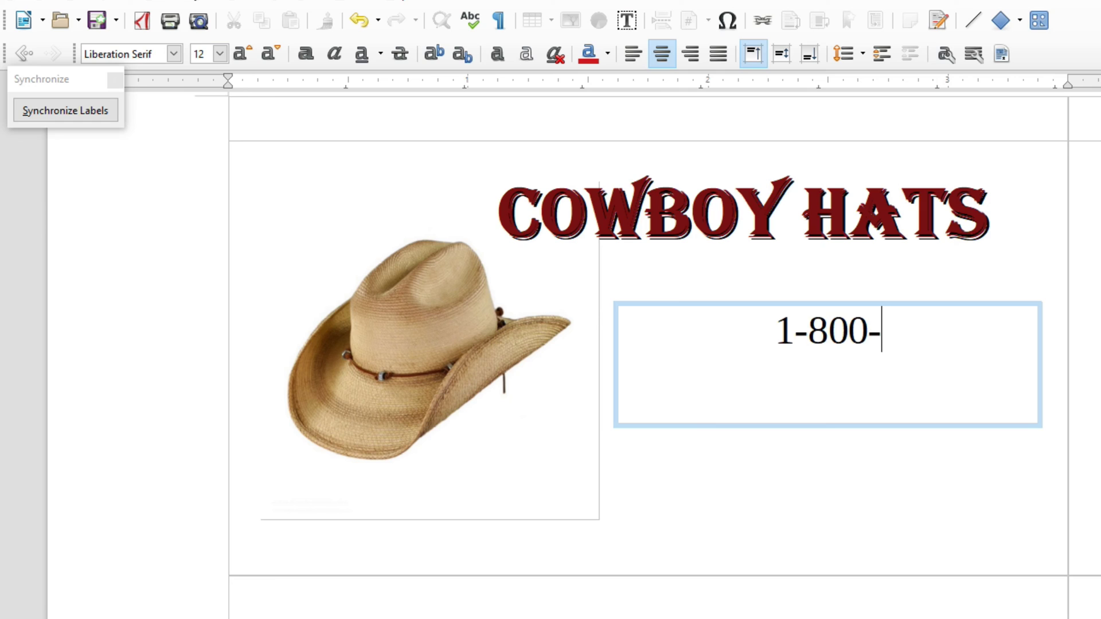
pyautogui.write('NOT')
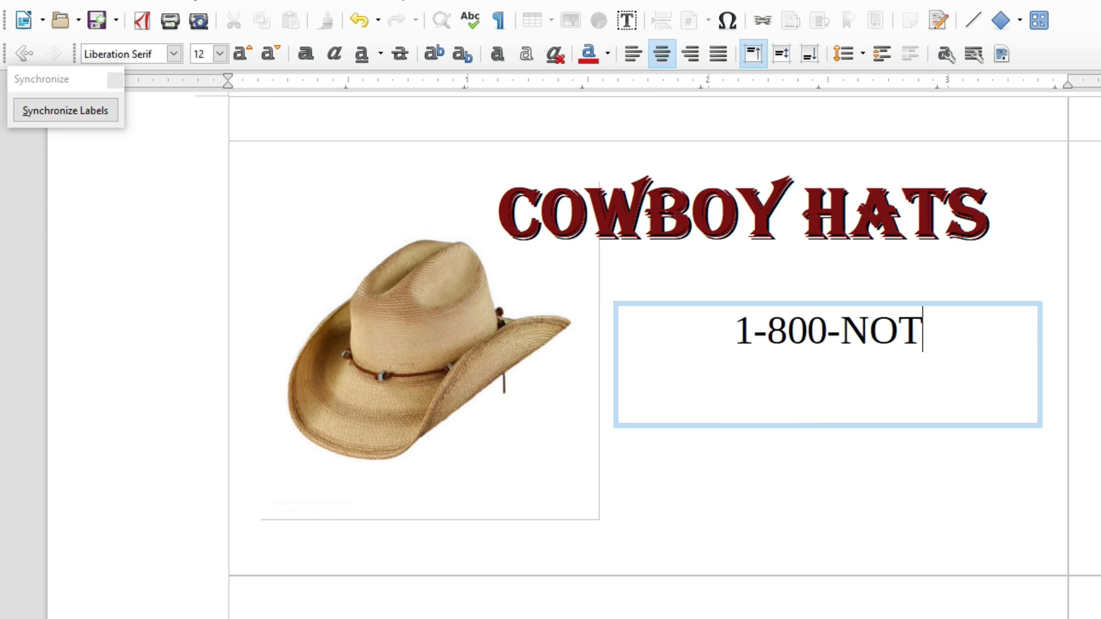
pyautogui.write('FREE')
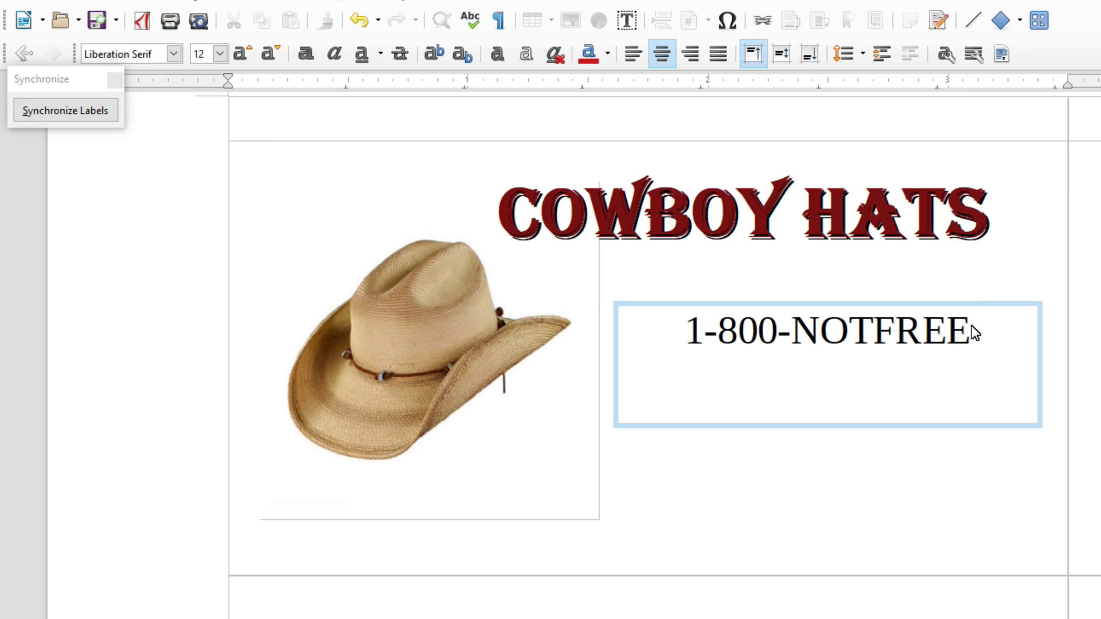
# Step: Make the phone number bold and shrink the height of its text box to fit the single line
pyautogui.moveTo(971, 325); pyautogui.dragTo(710, 339)
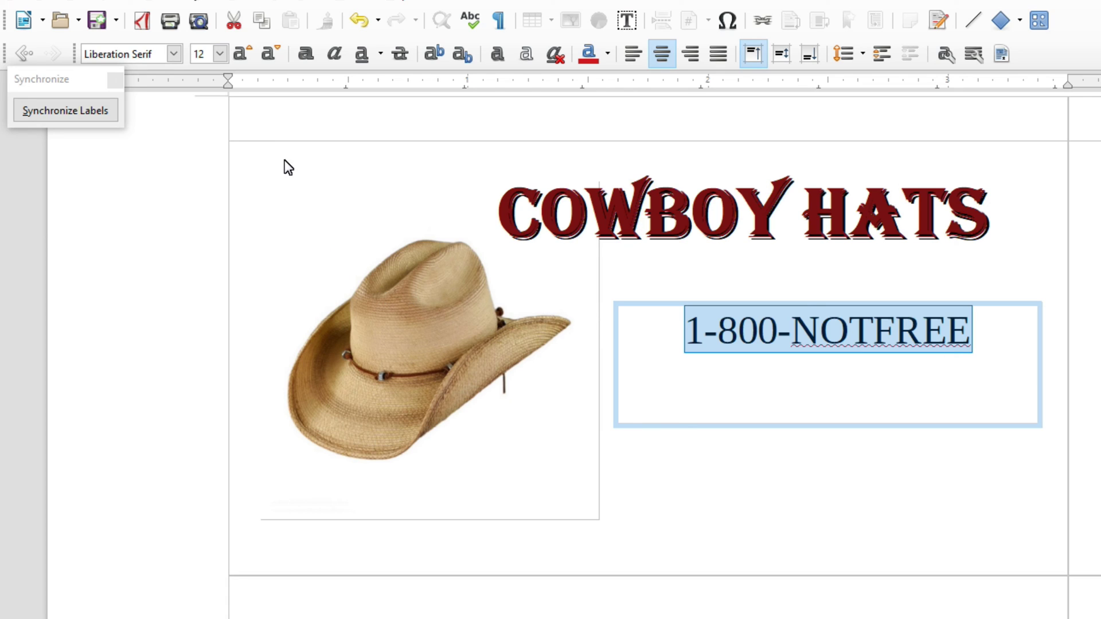
pyautogui.click(306, 54)
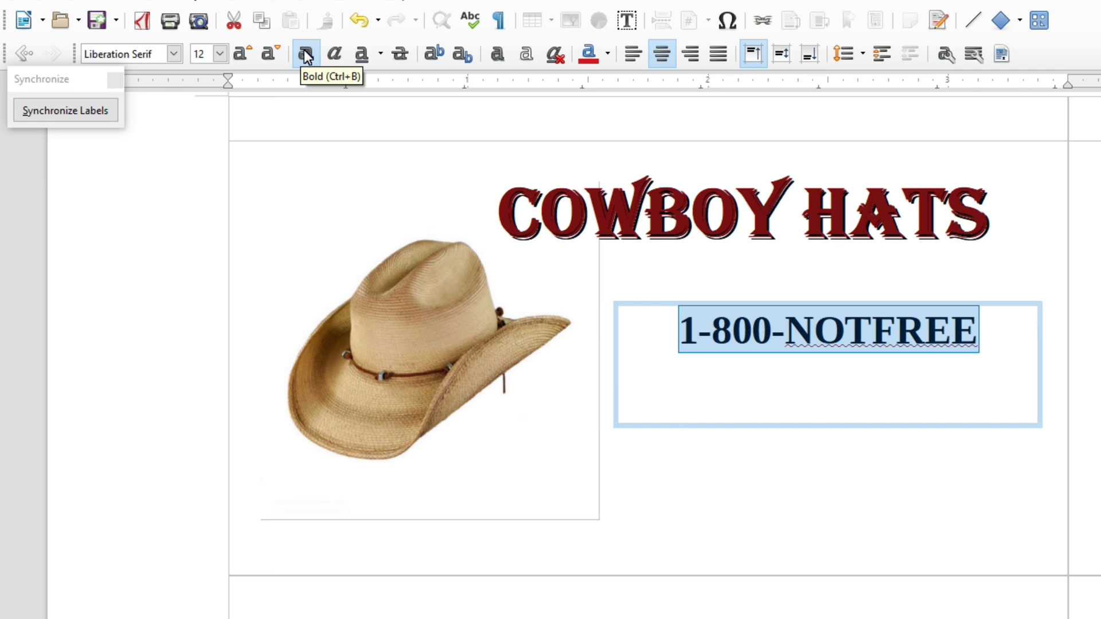
pyautogui.click(969, 425)
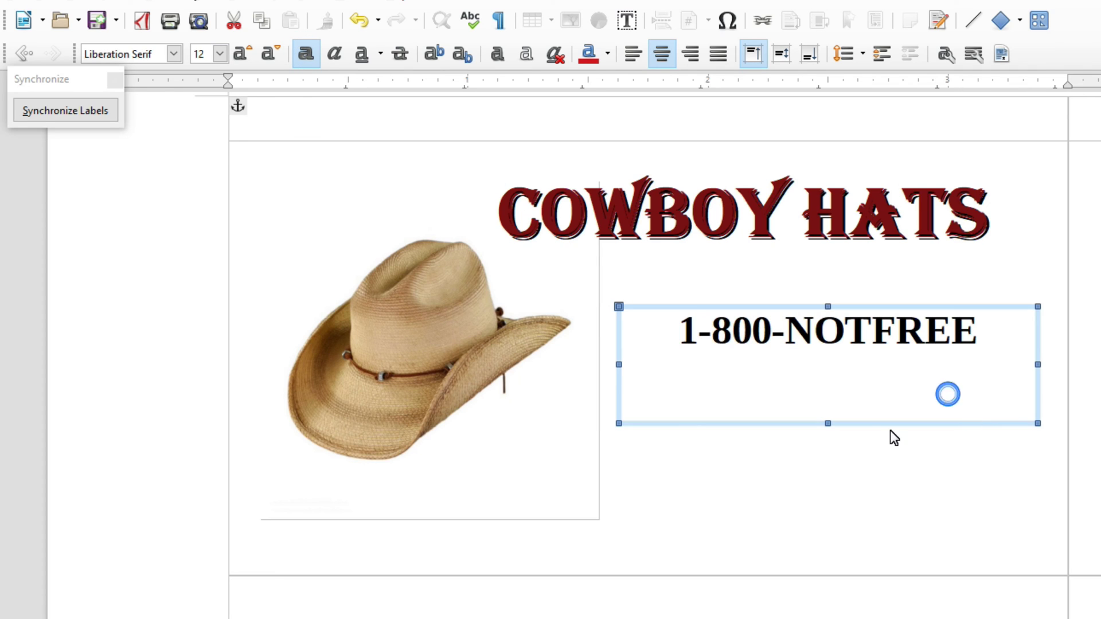
pyautogui.click(914, 510)
pyautogui.click(899, 473)
pyautogui.click(856, 383)
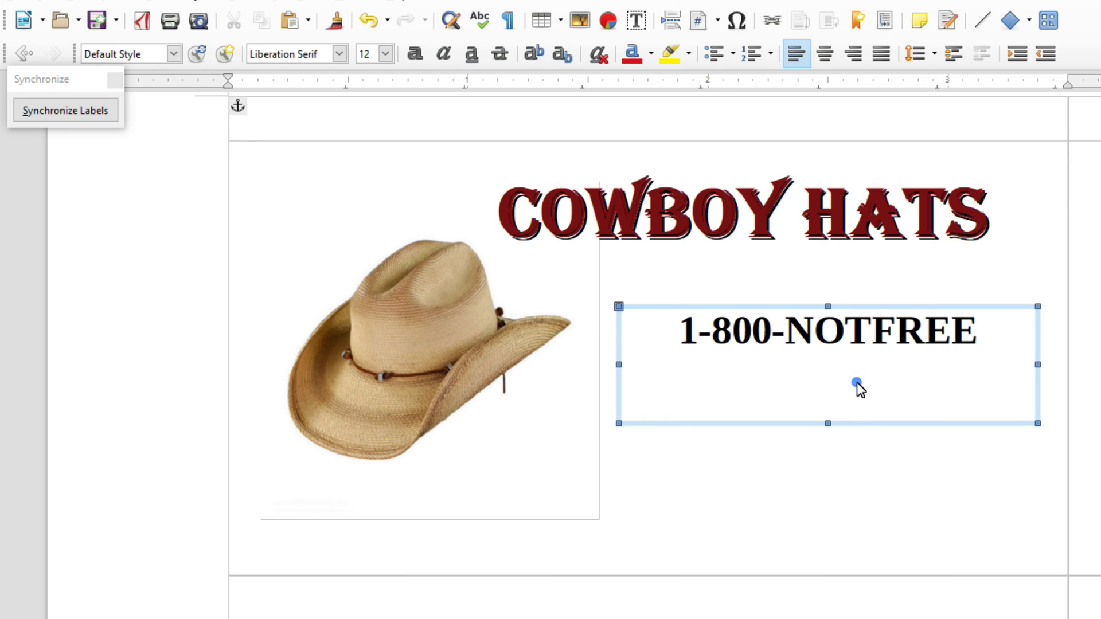
pyautogui.moveTo(828, 423); pyautogui.dragTo(832, 356)
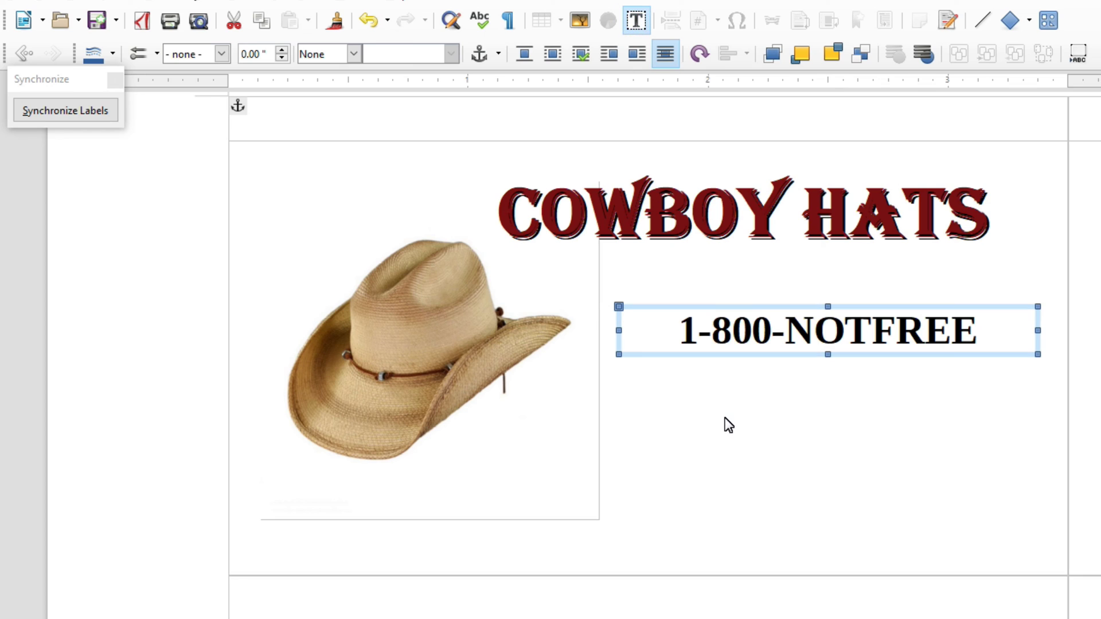
# Step: Draw a text box about 1.71 by 0.65 inches below the phone number and center its alignment
pyautogui.click(633, 19)
pyautogui.moveTo(618, 382)
pyautogui.mouseDown()
pyautogui.moveTo(631, 528)
pyautogui.moveTo(836, 503)
pyautogui.moveTo(1006, 549)
pyautogui.moveTo(1031, 541)
pyautogui.mouseUp()
pyautogui.click(665, 58)
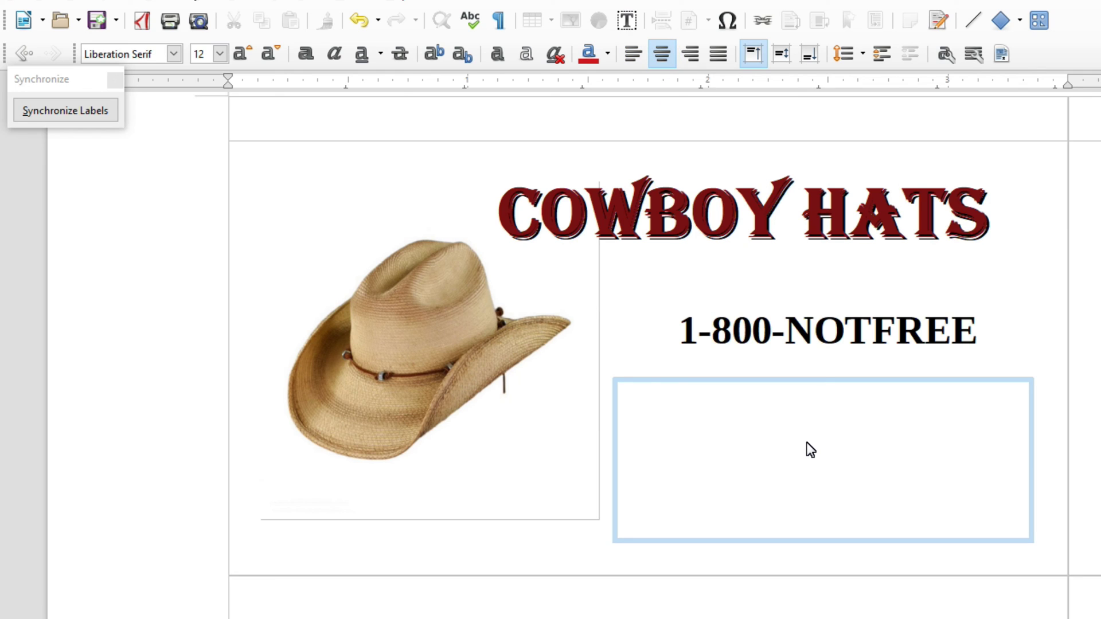
# Step: Enter the three-line slogan "If you want a hat", "That fits your head.", "Give Up" in the new text box
pyautogui.write('If you want a hat')
pyautogui.press('Return')
pyautogui.write('That fi')
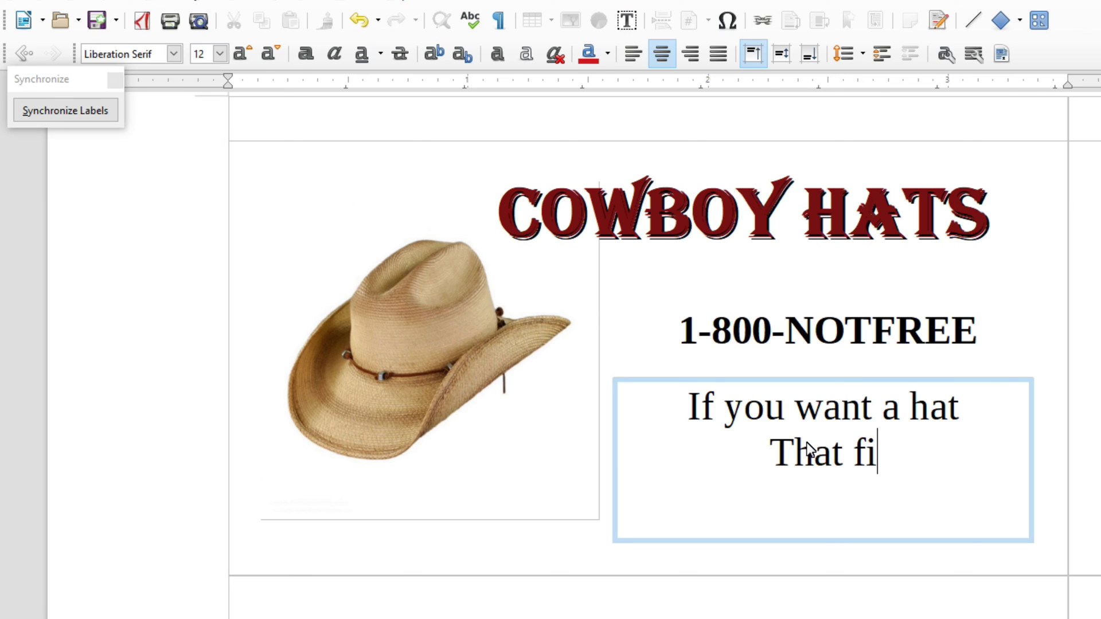
pyautogui.write('ts your head')
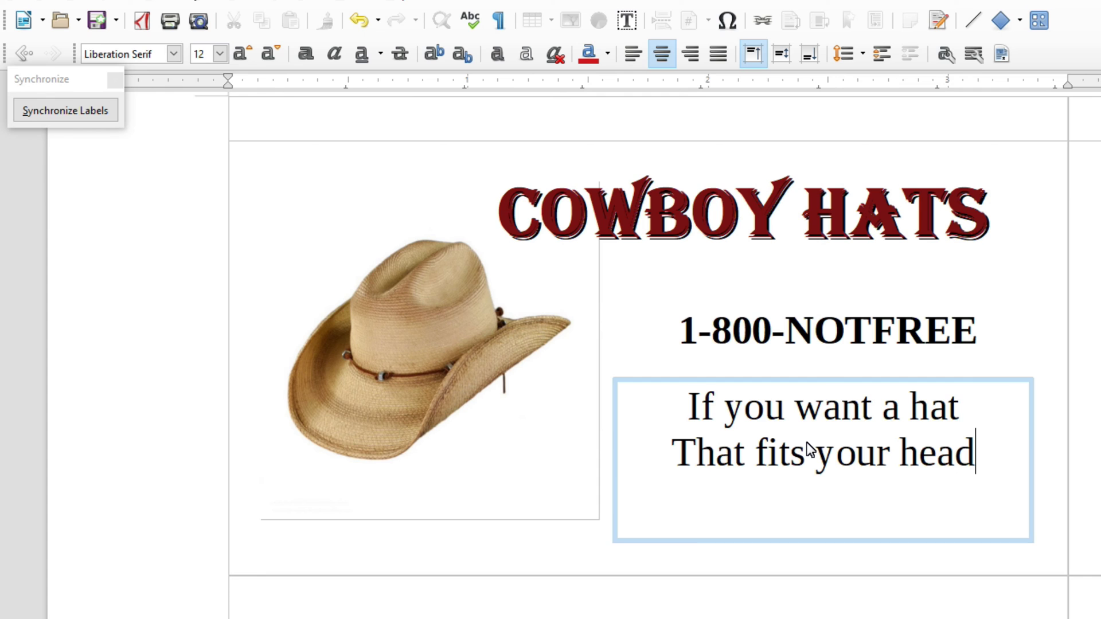
pyautogui.write('.')
pyautogui.press('Return')
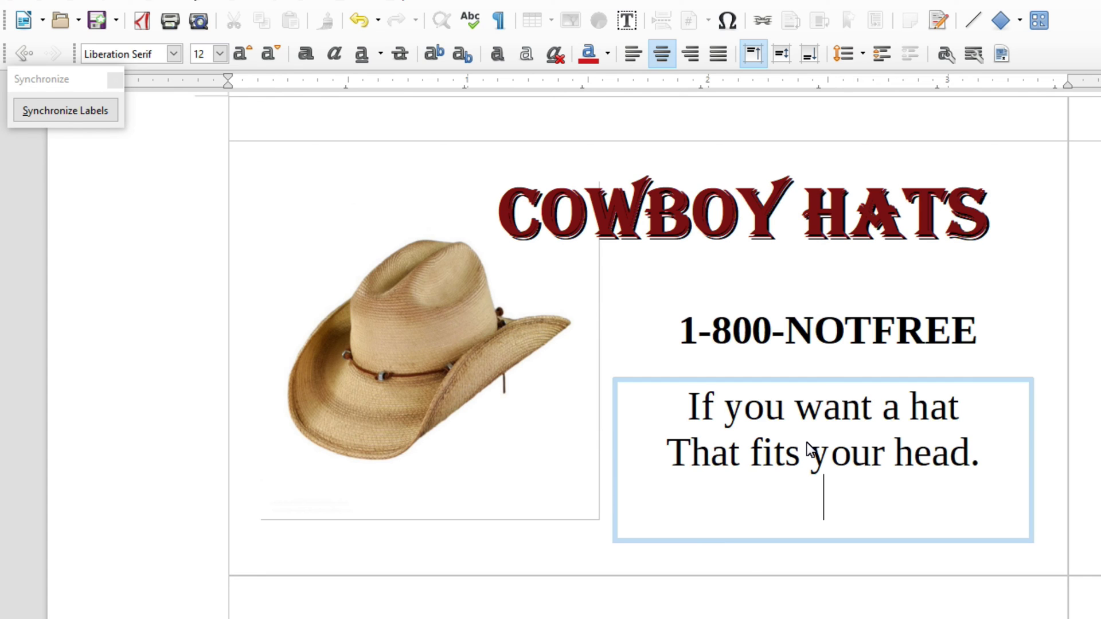
pyautogui.write('Give ')
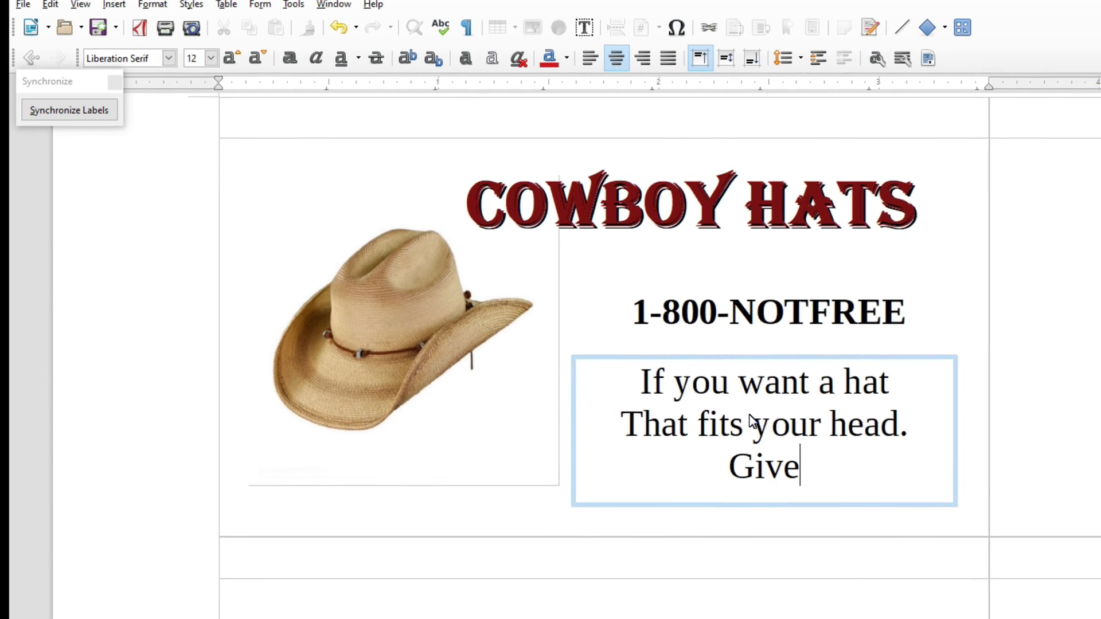
pyautogui.write('Up')
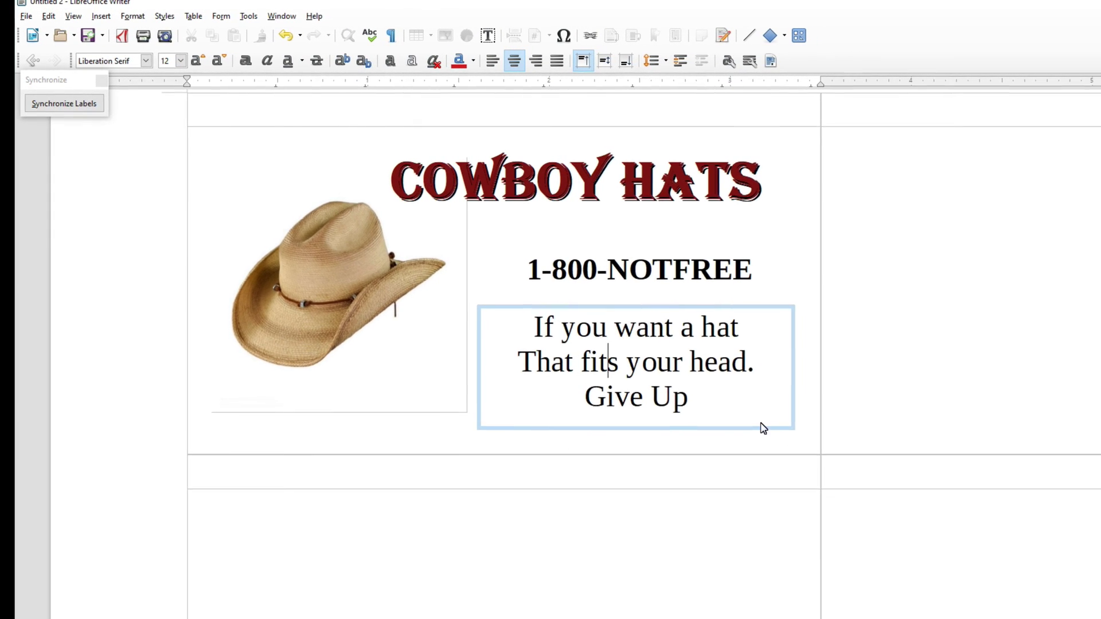
pyautogui.click(601, 359)
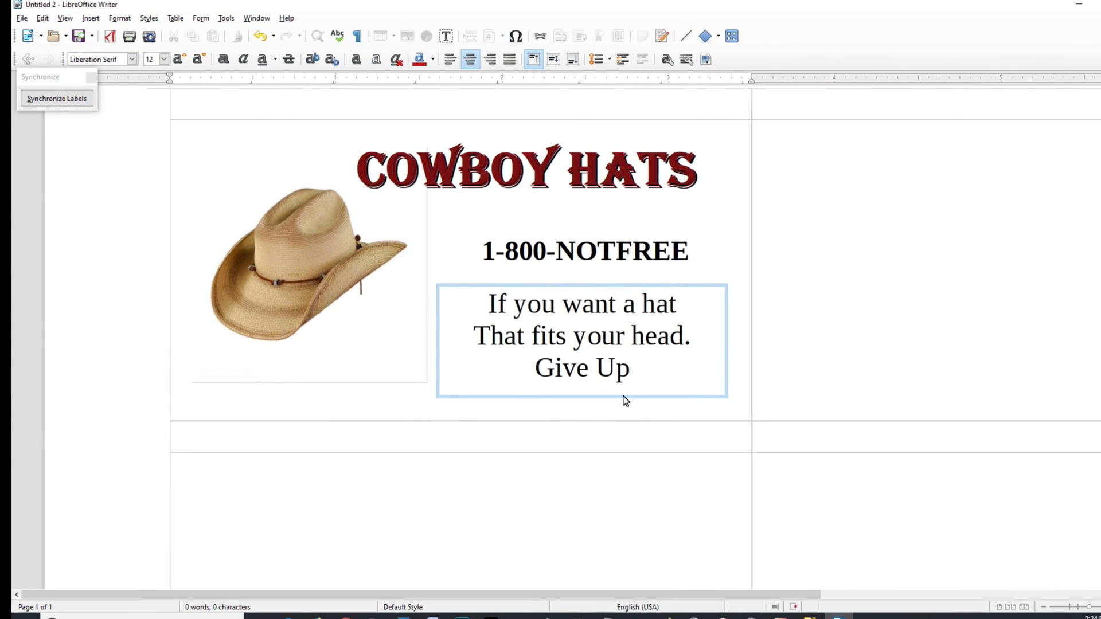
# Step: Narrow the slogan text box to about 1.67 inches and rotate it a few degrees counterclockwise
pyautogui.click(605, 286)
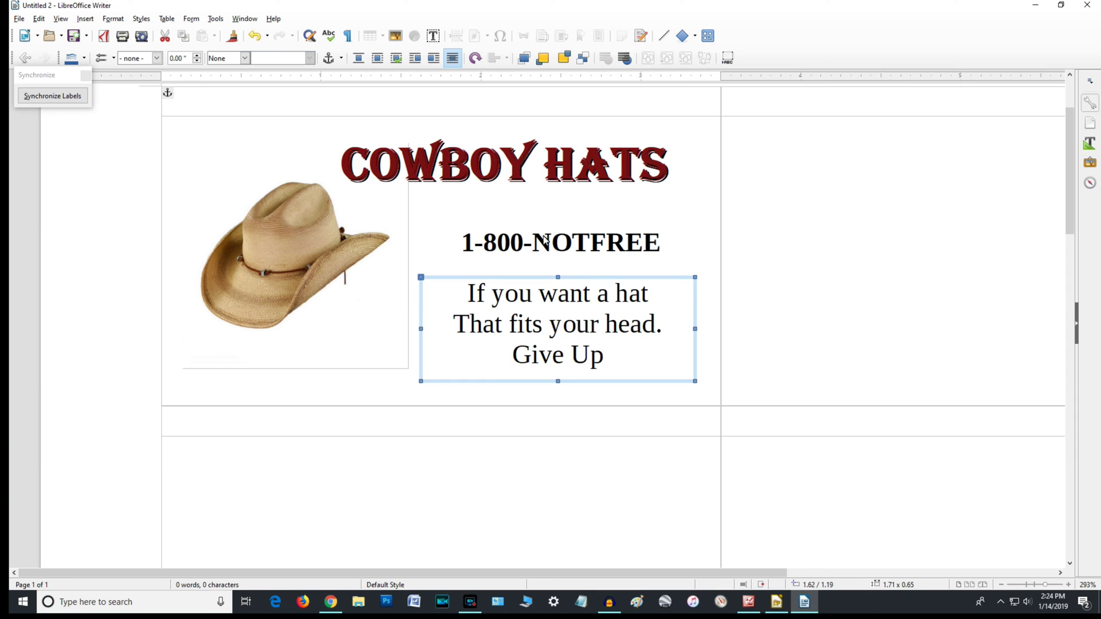
pyautogui.click(477, 59)
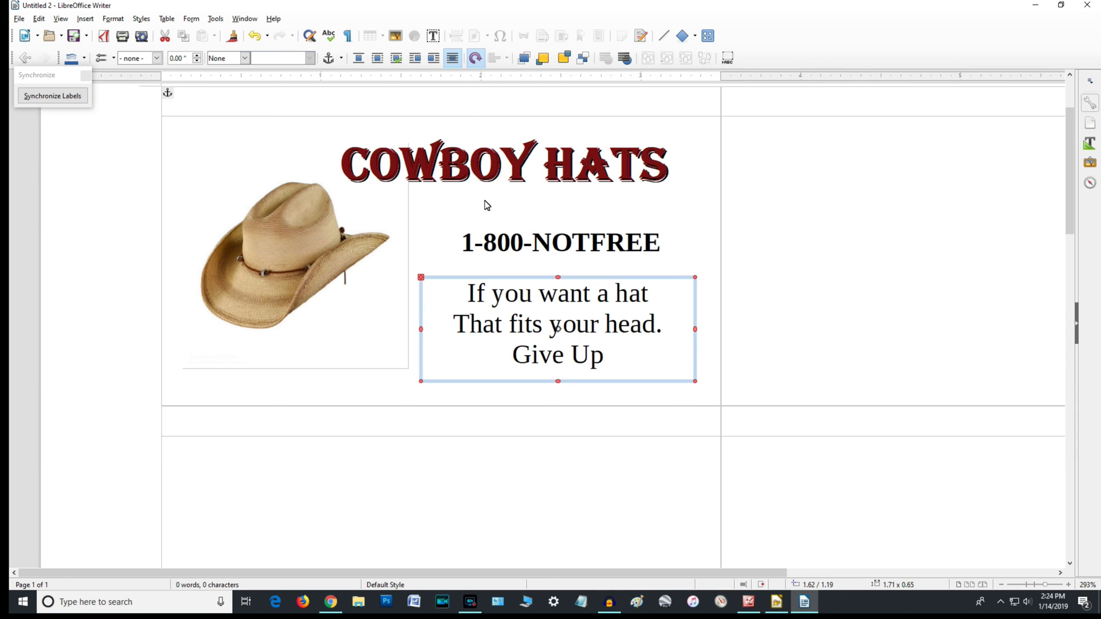
pyautogui.click(696, 328)
pyautogui.moveTo(694, 314); pyautogui.dragTo(687, 301)
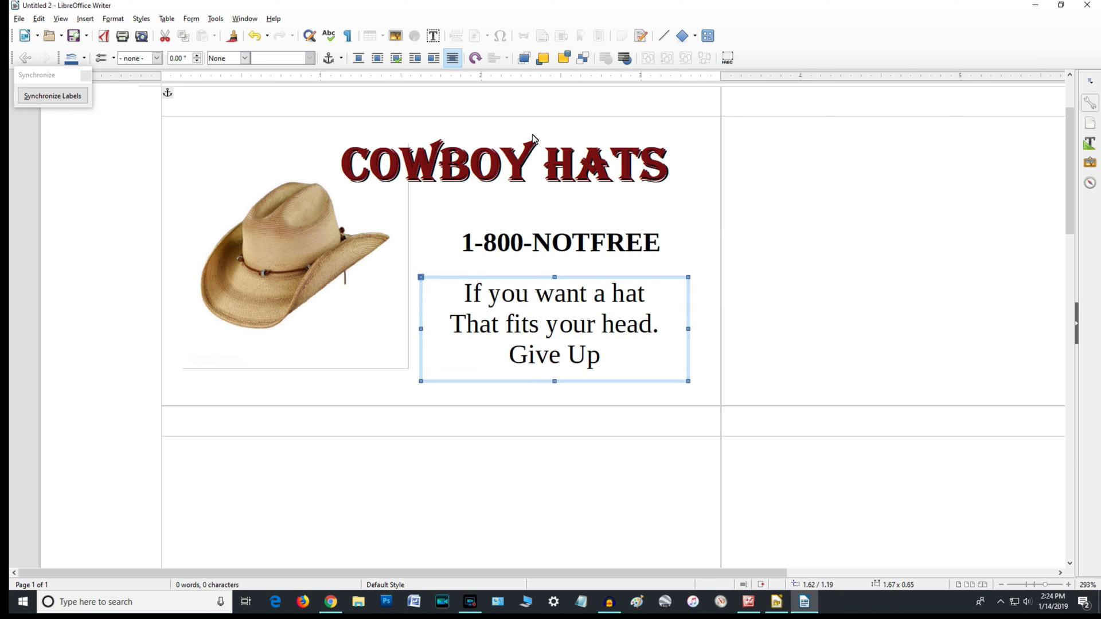
pyautogui.click(476, 60)
pyautogui.moveTo(422, 278); pyautogui.dragTo(417, 301)
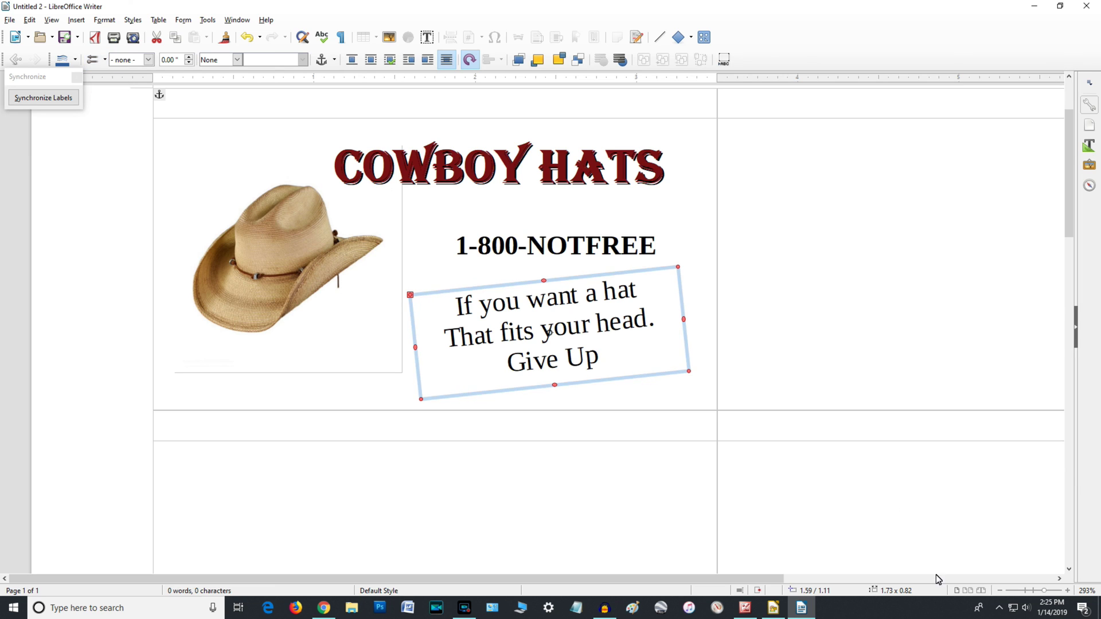
# Step: Synchronize the labels so the finished card design is copied to every card on the sheet
pyautogui.moveTo(1044, 591); pyautogui.dragTo(1026, 590)
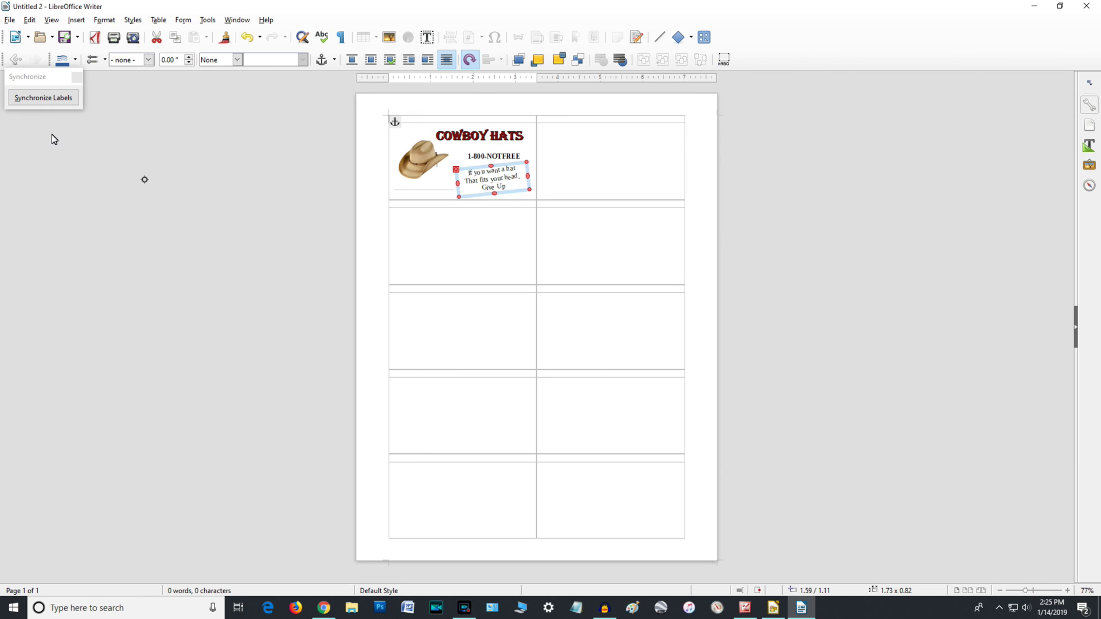
pyautogui.click(33, 98)
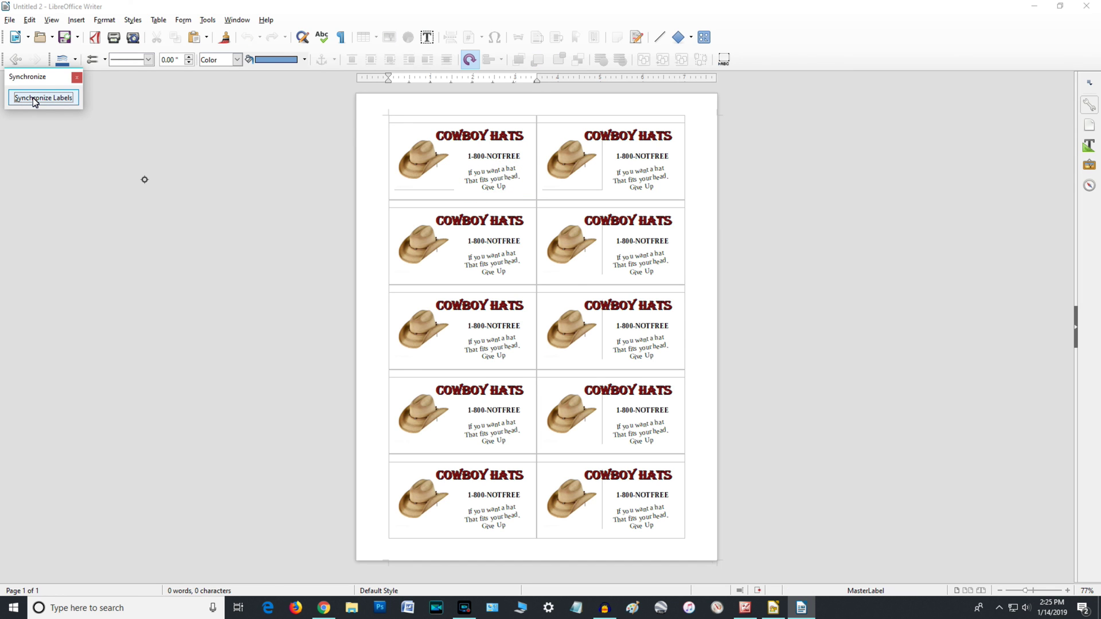